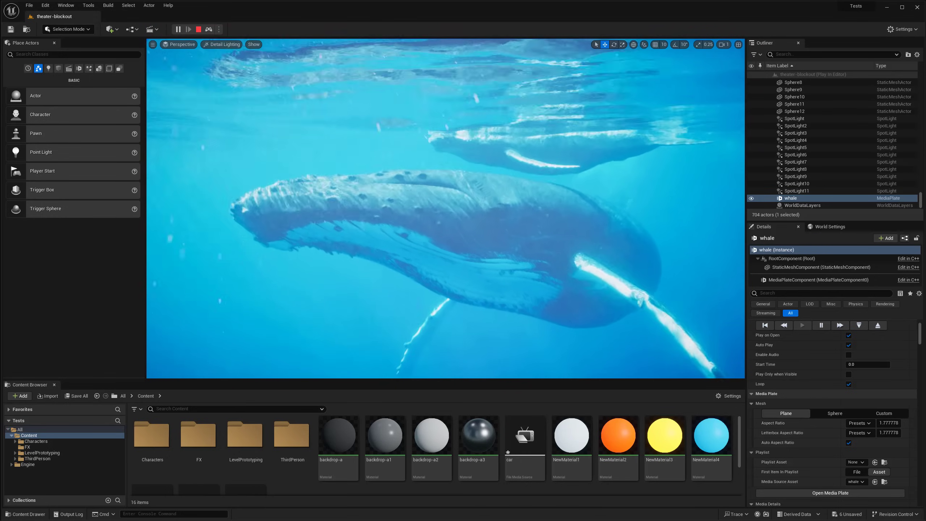
Stop the playing theater preview and look around the auditorium seating and the blank cinema screen
key("s")
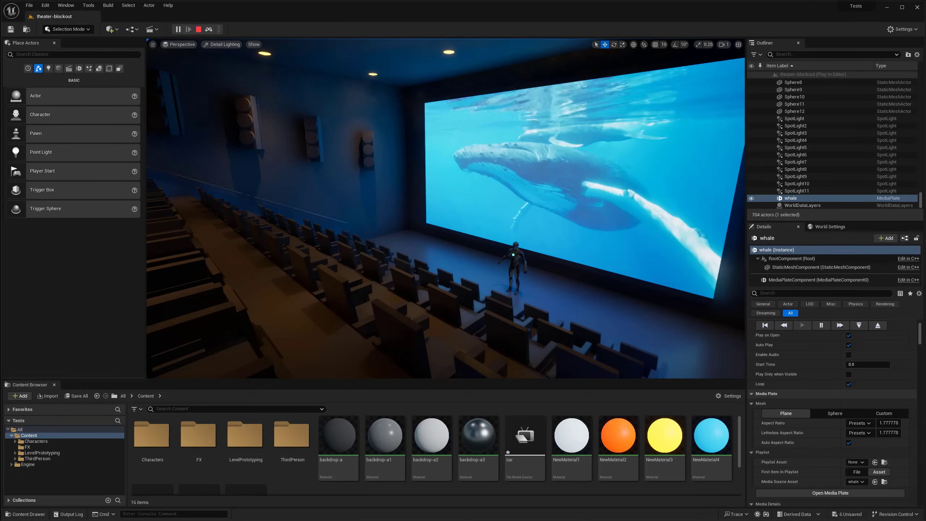
key("Escape")
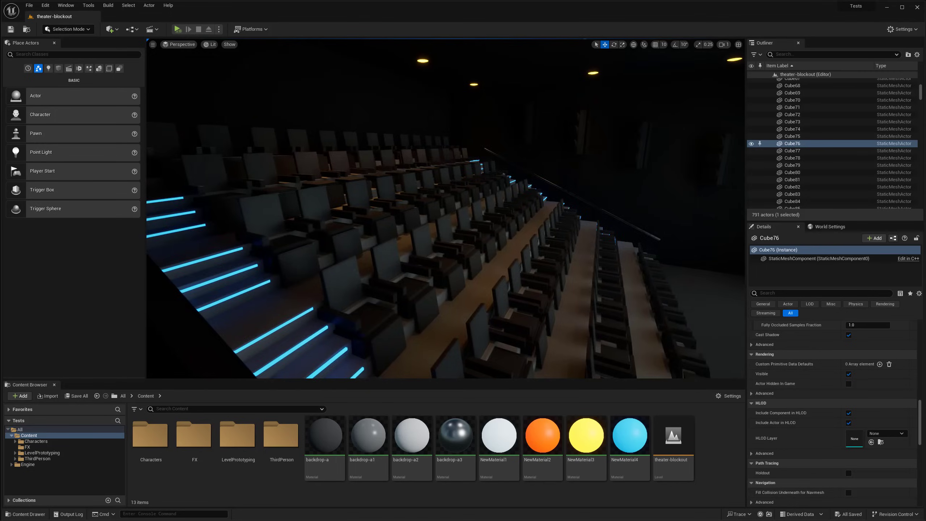
right_click_drag(446, 209, 572, 214)
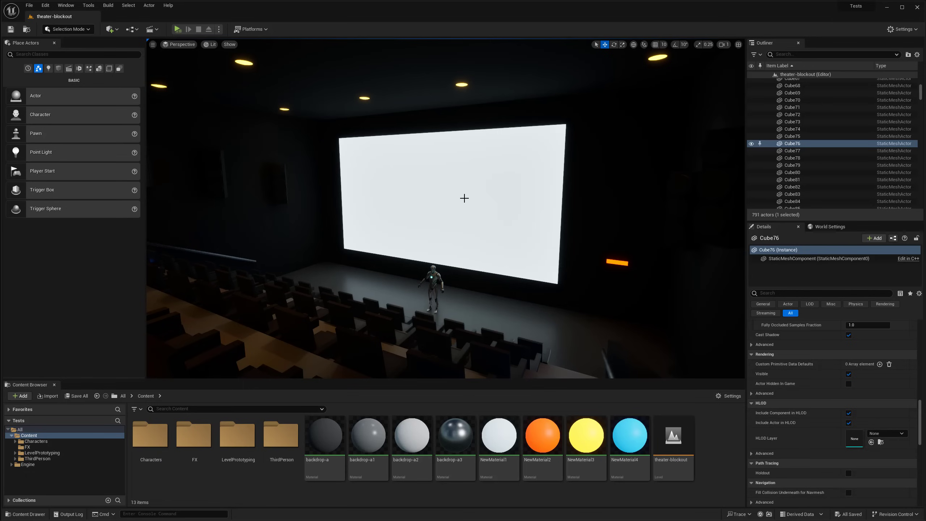
right_click_drag(464, 198, 445, 209)
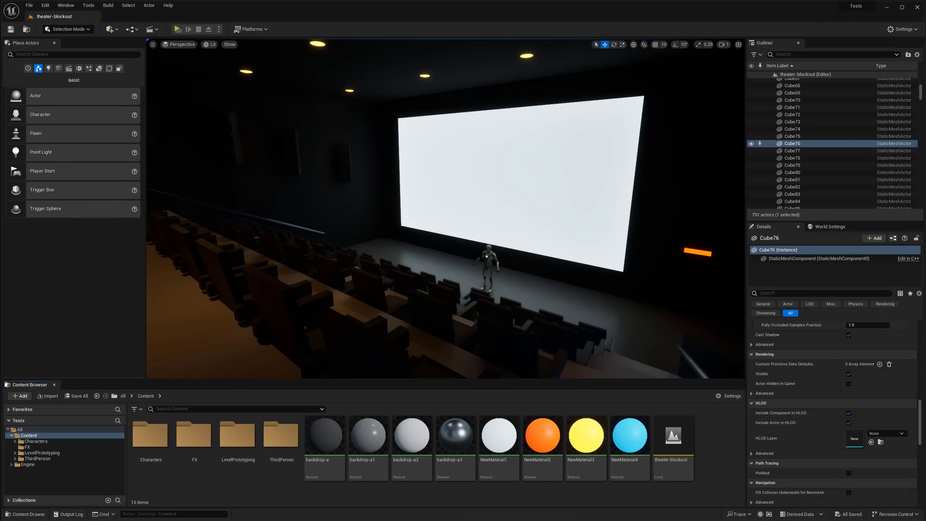
Import the woods-a, car and whale video files into the Content folder as file media sources
left_click_drag(1, 226, 386, 494)
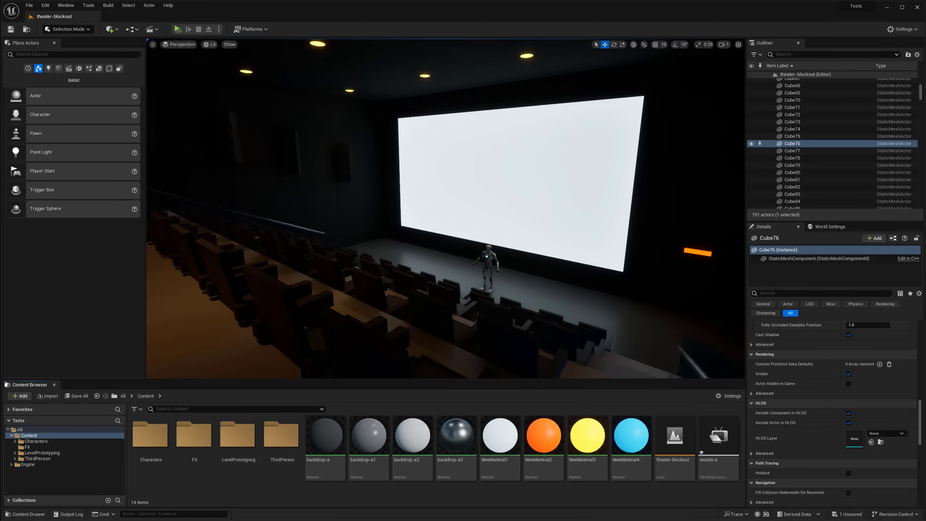
left_click_drag(391, 496, 391, 495)
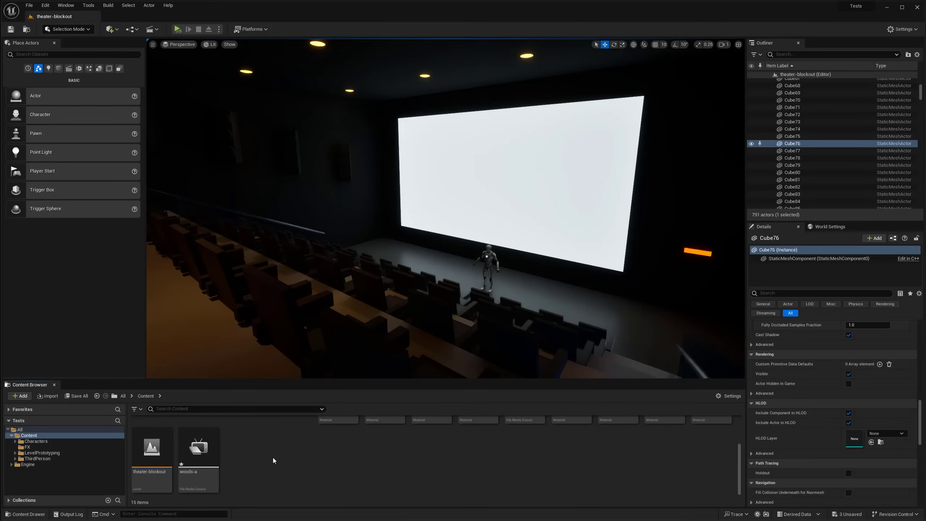
scroll(331, 483, "up", 2)
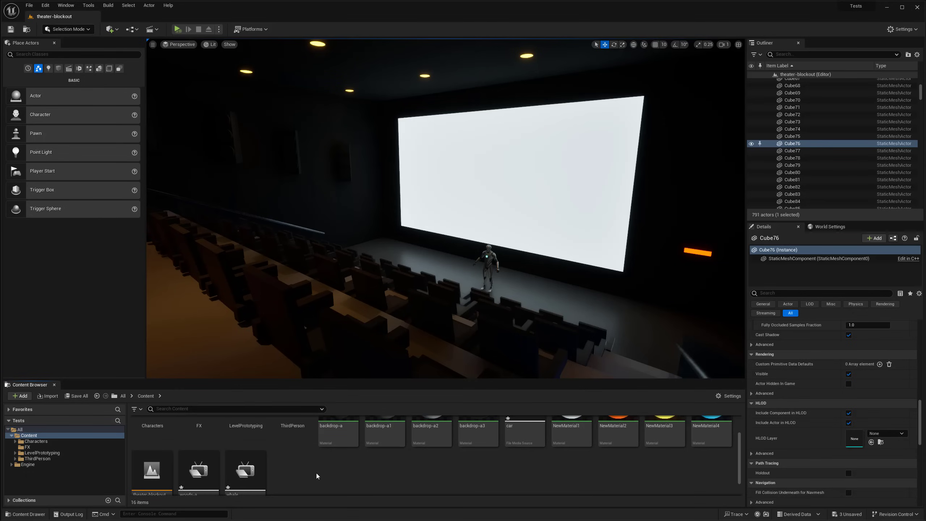
scroll(346, 476, "down", 2)
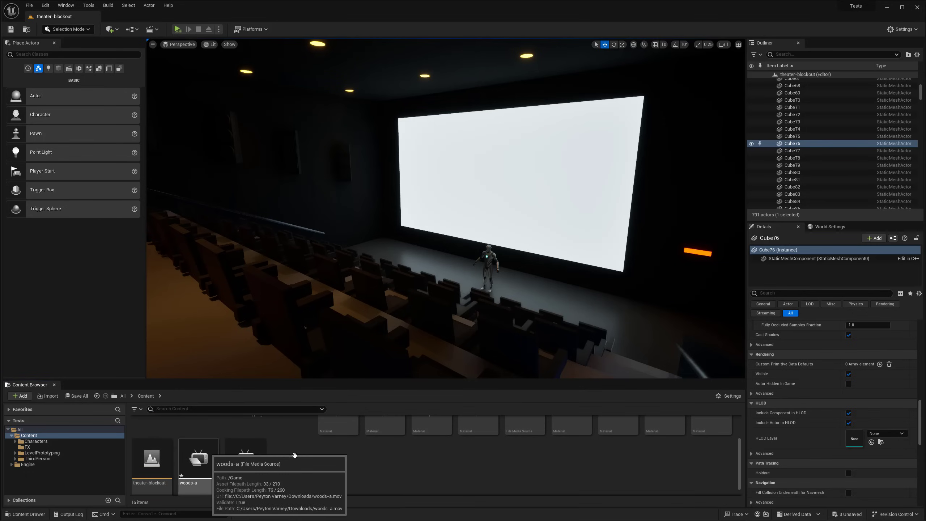
Open the woods-a media source, play its video in an enlarged preview, and close the editor
scroll(322, 466, "up", 2)
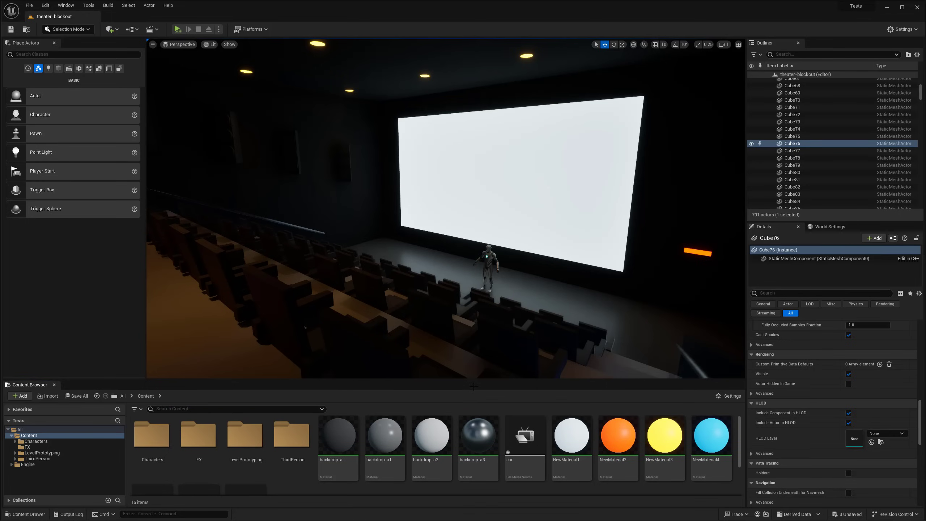
scroll(339, 480, "down", 2)
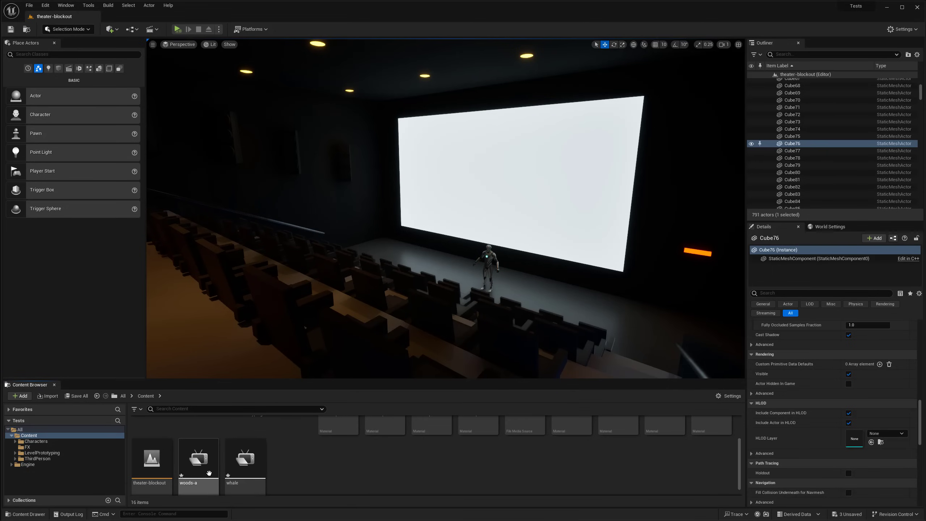
scroll(411, 478, "up", 2)
scroll(514, 429, "down", 2)
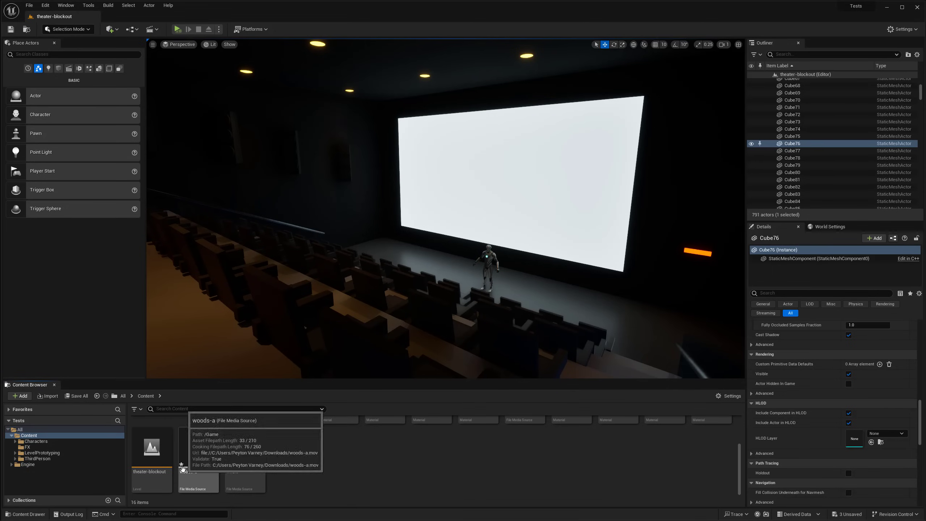
double_click(197, 445)
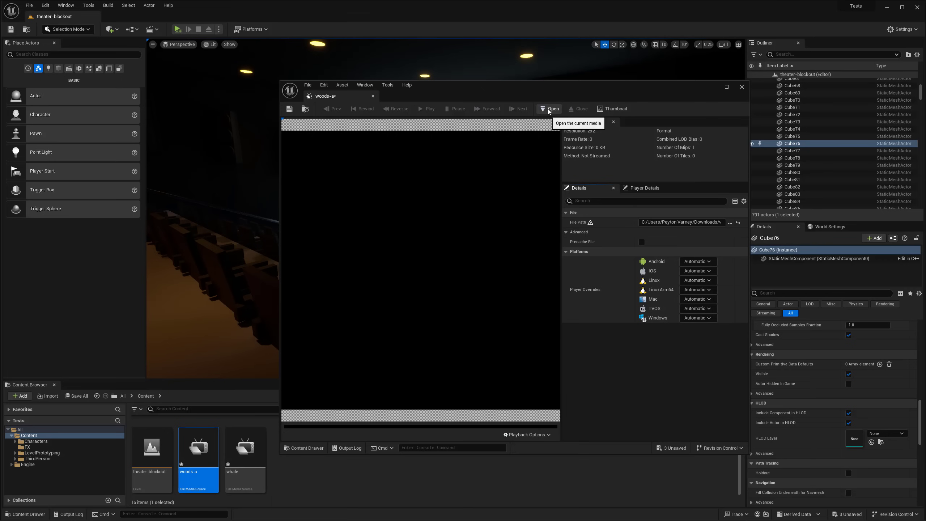
left_click(548, 109)
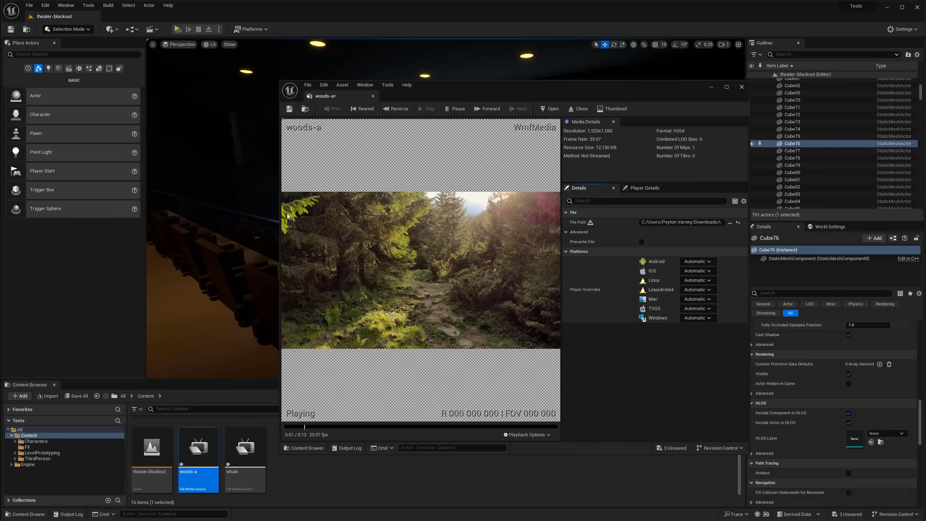
left_click_drag(281, 209, 245, 210)
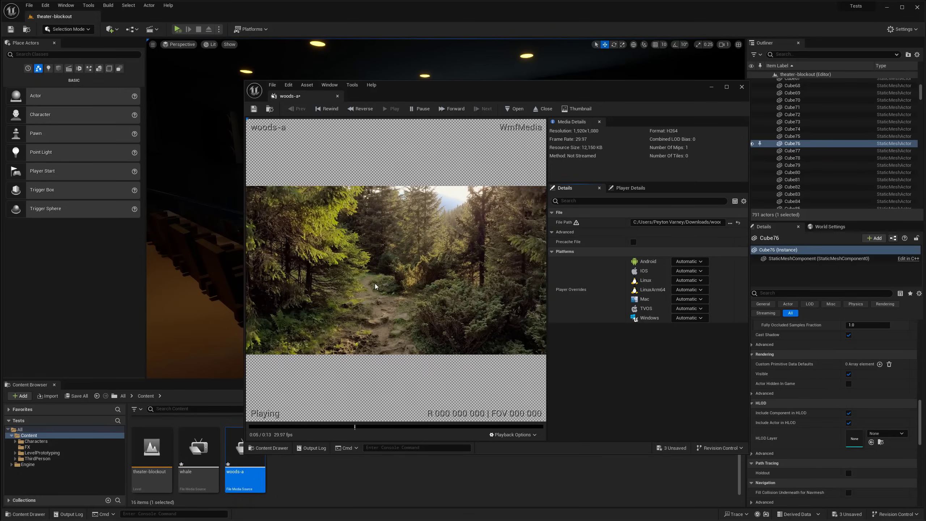
left_click(337, 96)
Open the whale media source, play its video as a preview, and close the editor
left_click(443, 458)
scroll(444, 458, "up", 2)
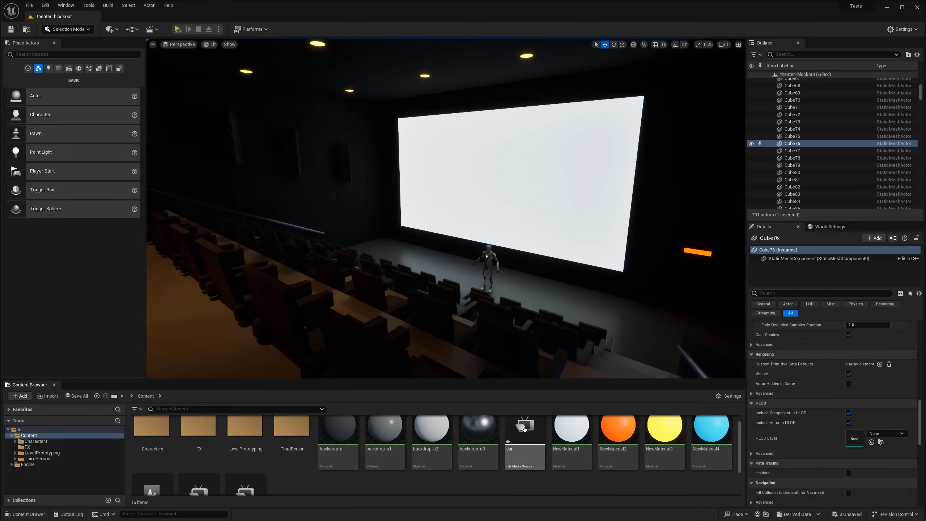
scroll(510, 449, "down", 2)
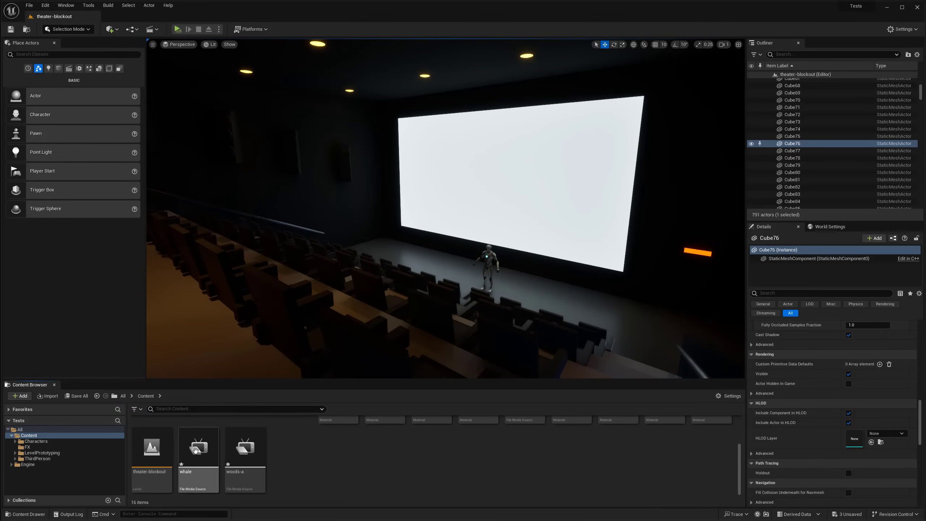
double_click(195, 450)
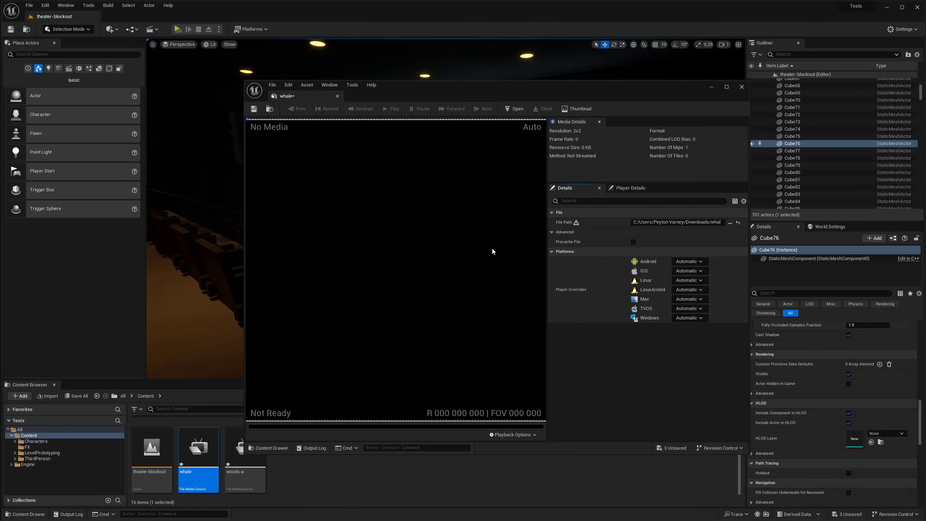
left_click(518, 110)
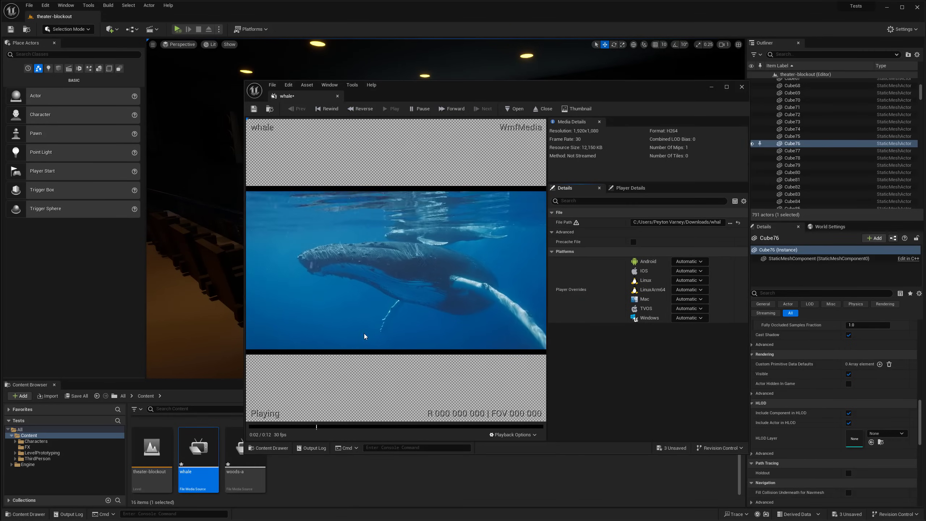
left_click(337, 96)
Place the car media source in the level as a media plate and lower it below the cinema screen, beside the mannequin
scroll(407, 484, "up", 3)
scroll(387, 471, "down", 3)
left_click(352, 470)
scroll(413, 467, "up", 1)
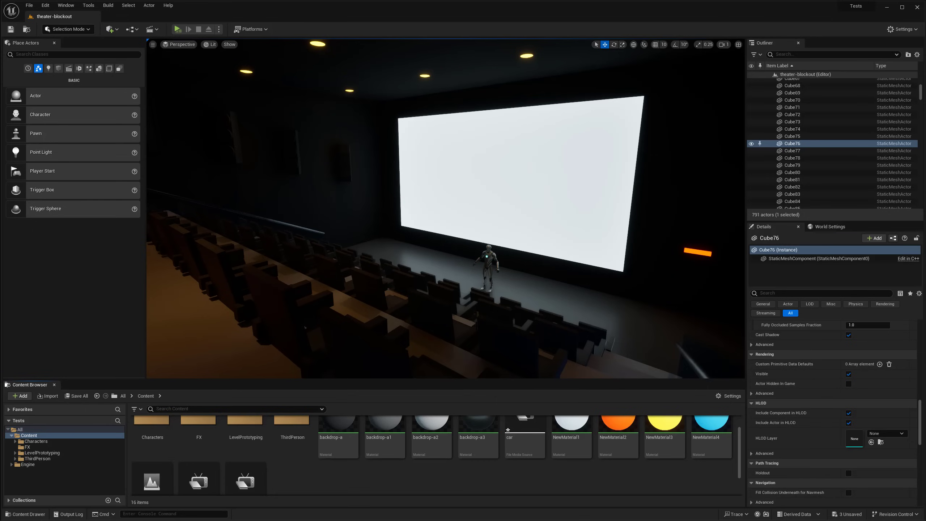
key("w")
right_click_drag(446, 208, 492, 197)
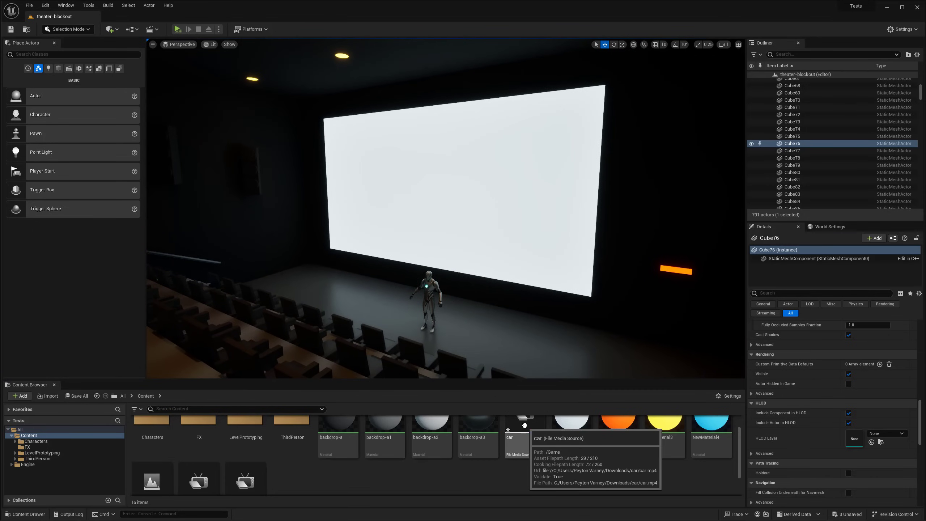
left_click_drag(517, 421, 455, 190)
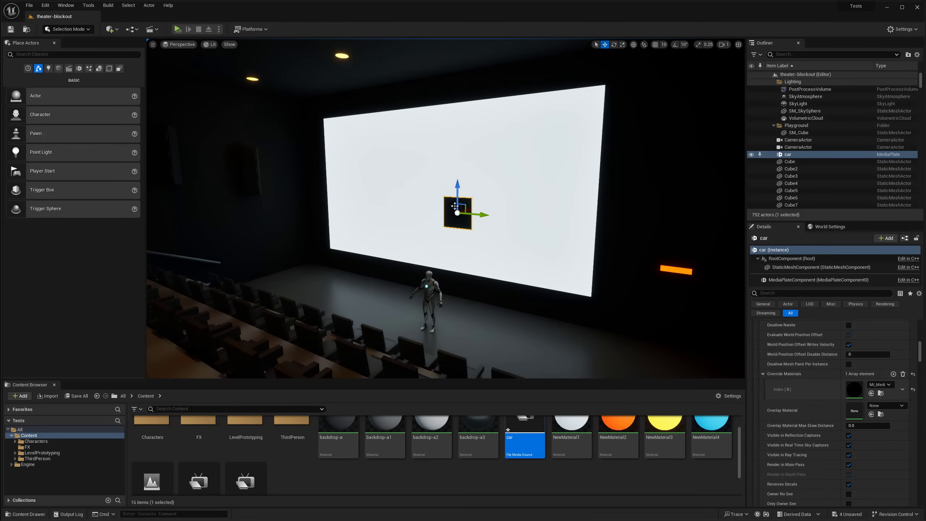
left_click_drag(479, 216, 478, 267)
Run the level with a close view of the car media plate to check its video playback, and stop the session
key("w")
right_click_drag(478, 270, 460, 321)
key("g")
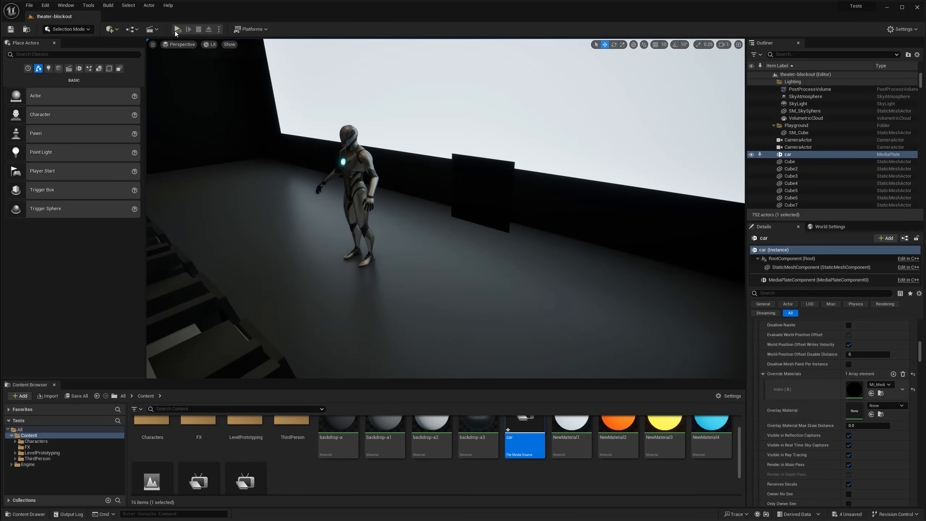
key("alt+p")
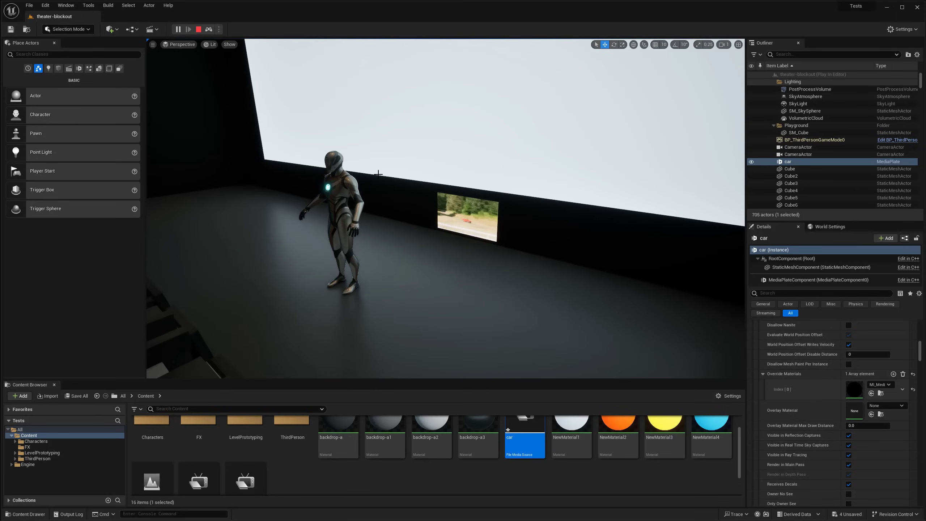
left_click(199, 29)
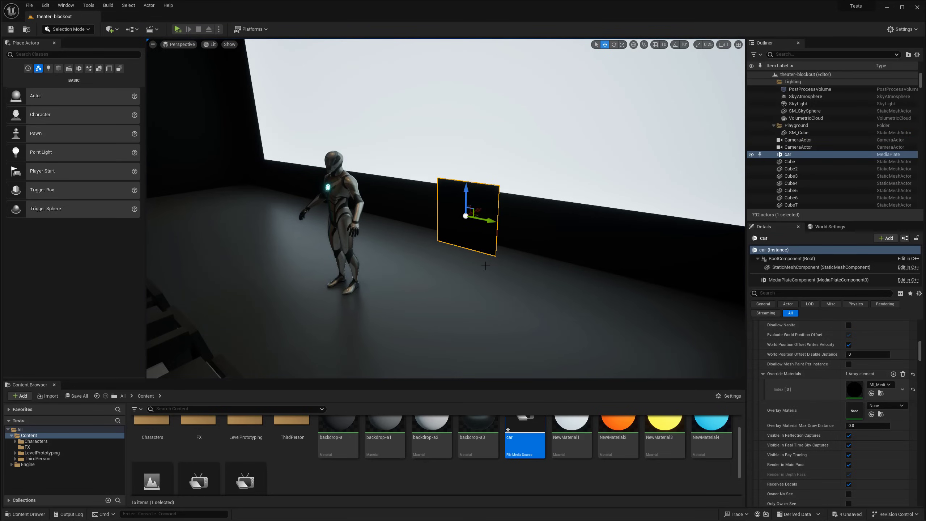
Move the car media plate forward from the wall and sideways from the mannequin, to a location of about 2853, 1191, 90
middle_click_drag(485, 264, 478, 211)
scroll(486, 264, "down", 5)
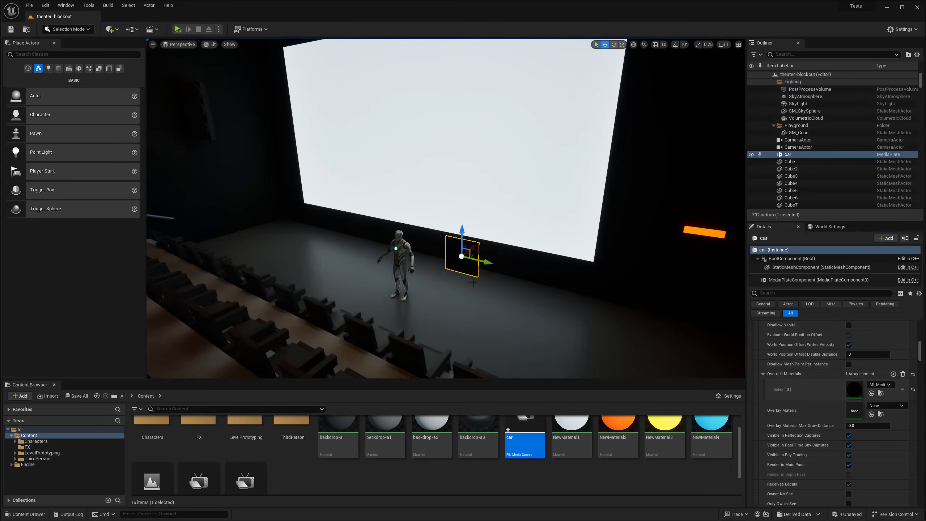
scroll(473, 283, "down", 2)
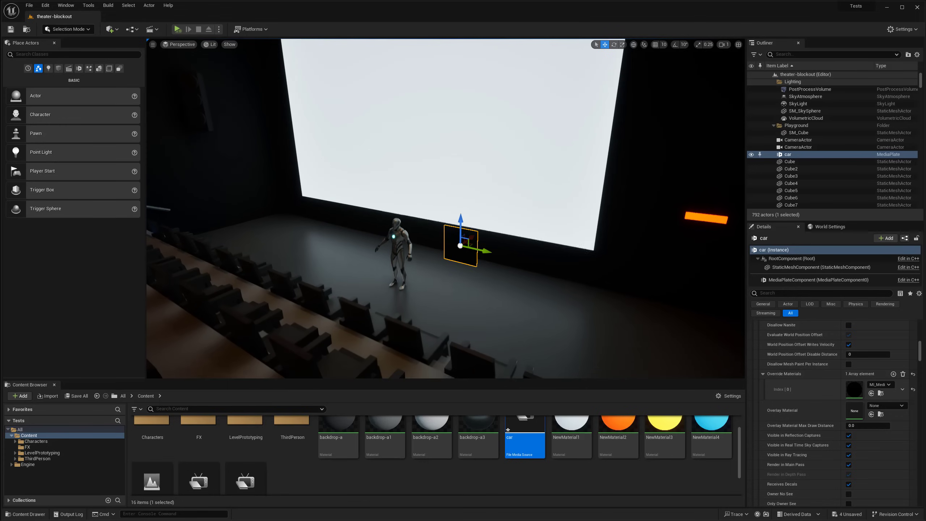
scroll(473, 279, "down", 6)
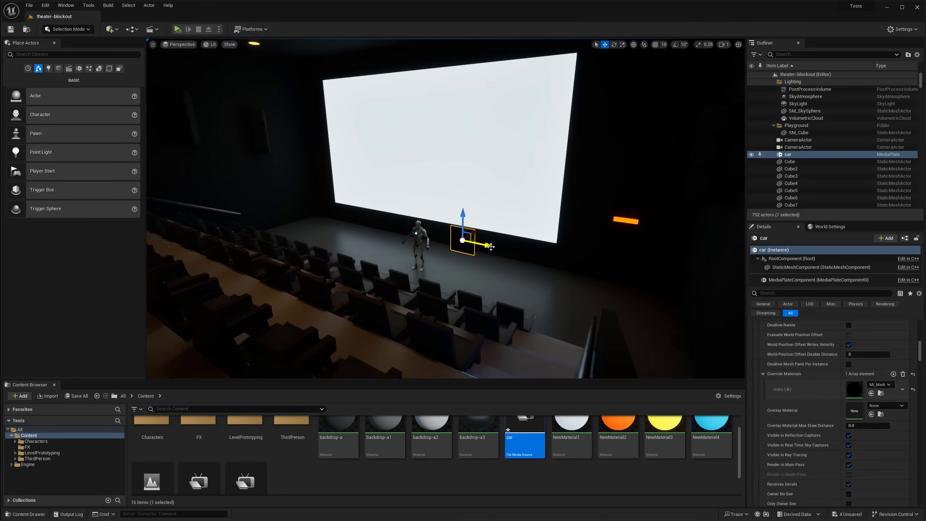
left_click_drag(472, 232, 465, 235)
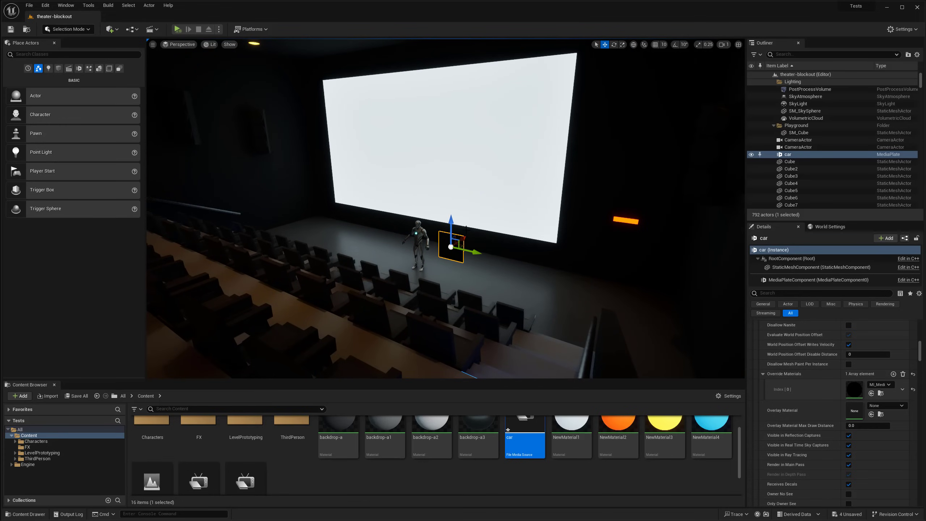
scroll(472, 247, "up", 5)
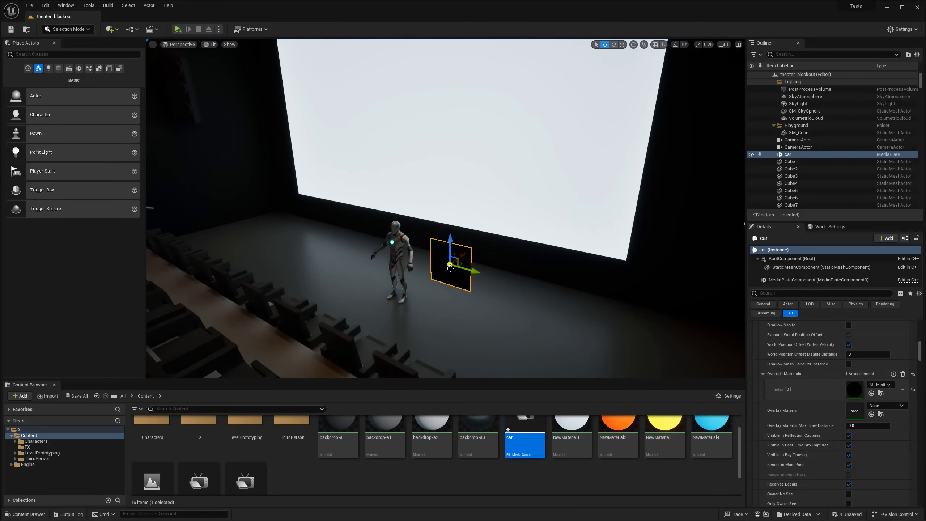
left_click_drag(922, 354, 922, 330)
left_click_drag(419, 274, 470, 281)
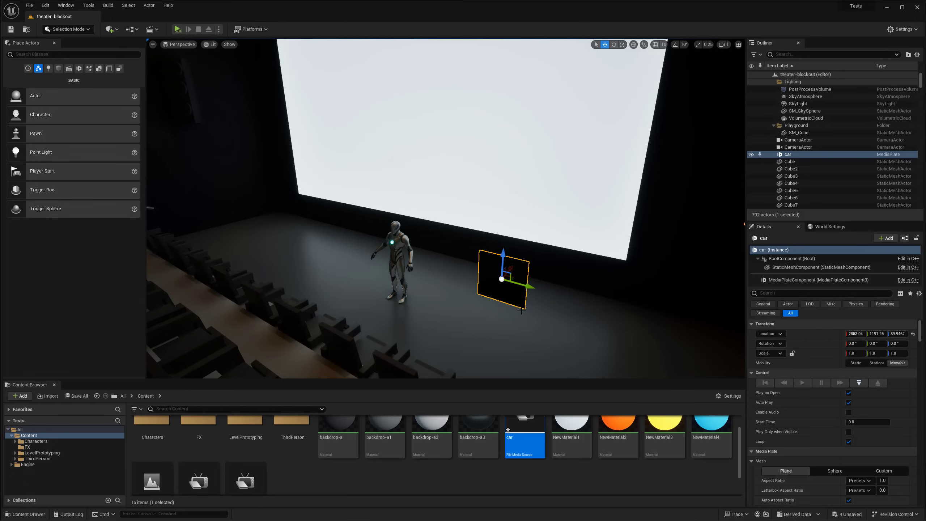
Play the level again to check the proportions of the car plate's video, and stop the session
left_click(179, 30)
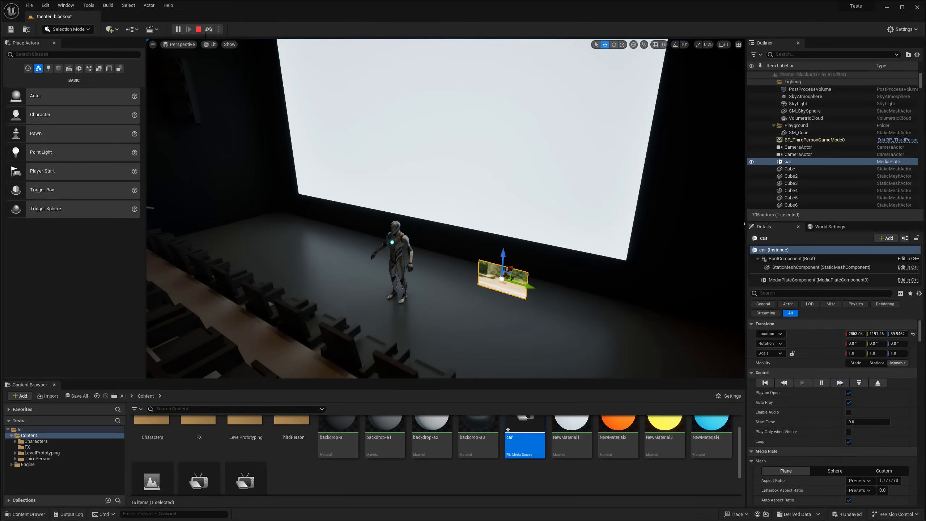
left_click(199, 30)
middle_click_drag(469, 271, 510, 300)
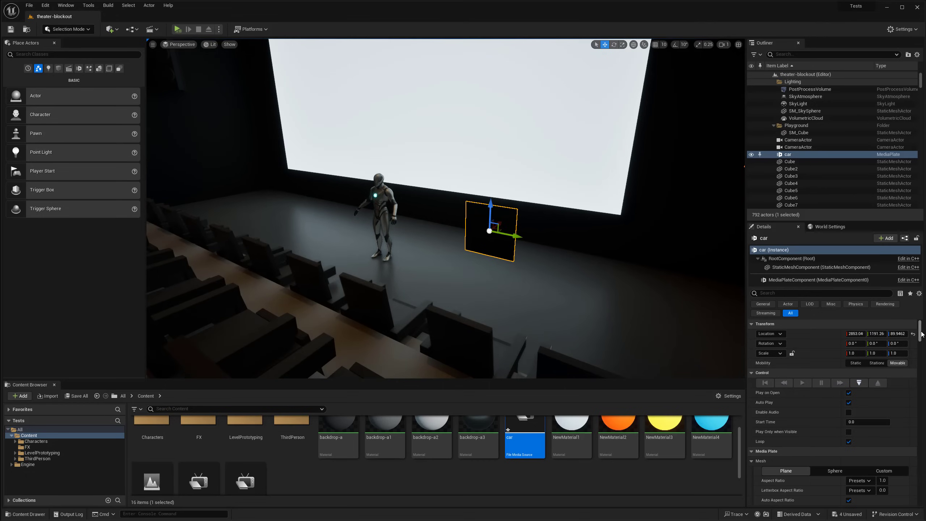
Set the car media plate's aspect ratio to the 1.777778 preset and its letterbox aspect ratio to the 16:9 Film preset
scroll(798, 393, "down", 5)
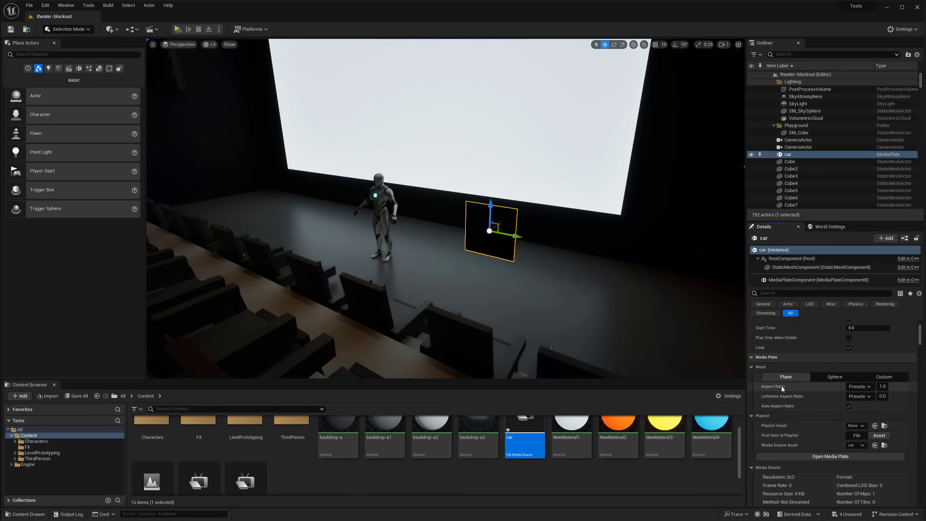
left_click(850, 388)
left_click(866, 398)
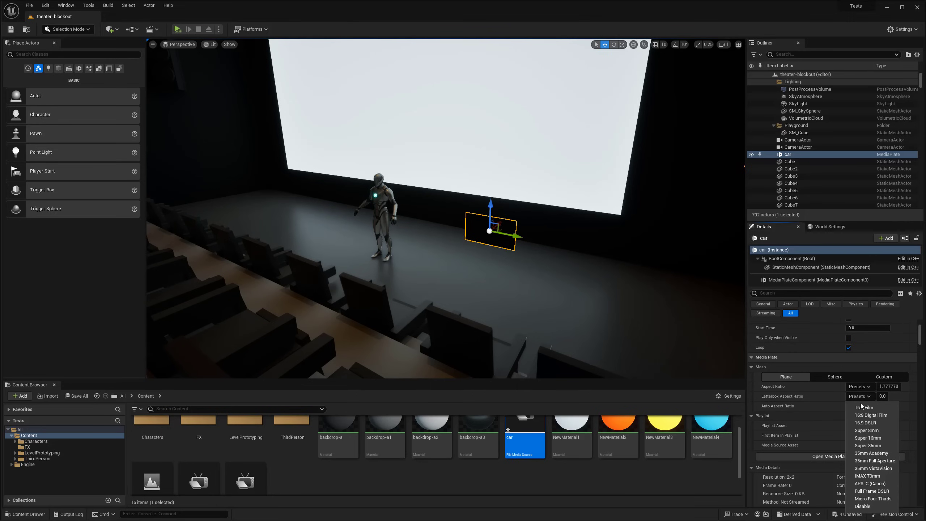
left_click(861, 407)
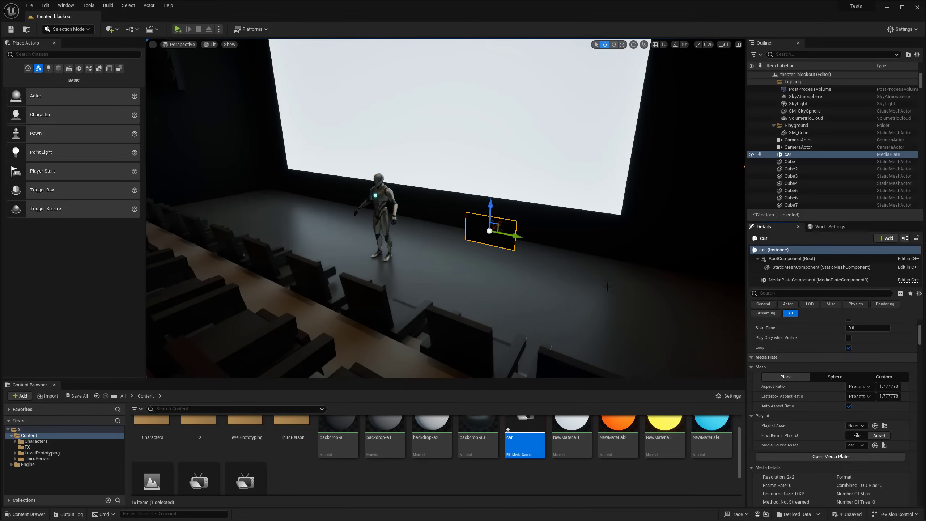
Move the car media plate sideways and up until it sits in front of the white theater screen
middle_click_drag(553, 261, 541, 263)
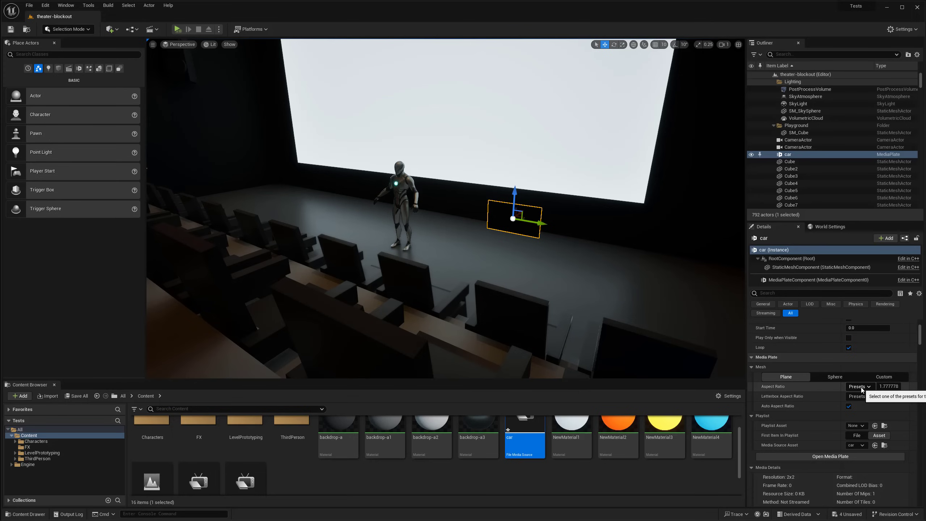
mouse_move(542, 260)
right_mouse_down()
mouse_move(537, 251)
mouse_move(543, 259)
right_mouse_up()
left_click_drag(538, 234, 428, 222)
right_click_drag(428, 222, 416, 214)
left_click_drag(415, 234, 412, 145)
Play the level to check the car video's proportions on the plate, and stop the session
mouse_move(452, 151)
right_mouse_down()
mouse_move(460, 147)
mouse_move(451, 155)
right_mouse_up()
key("w")
left_click(178, 29)
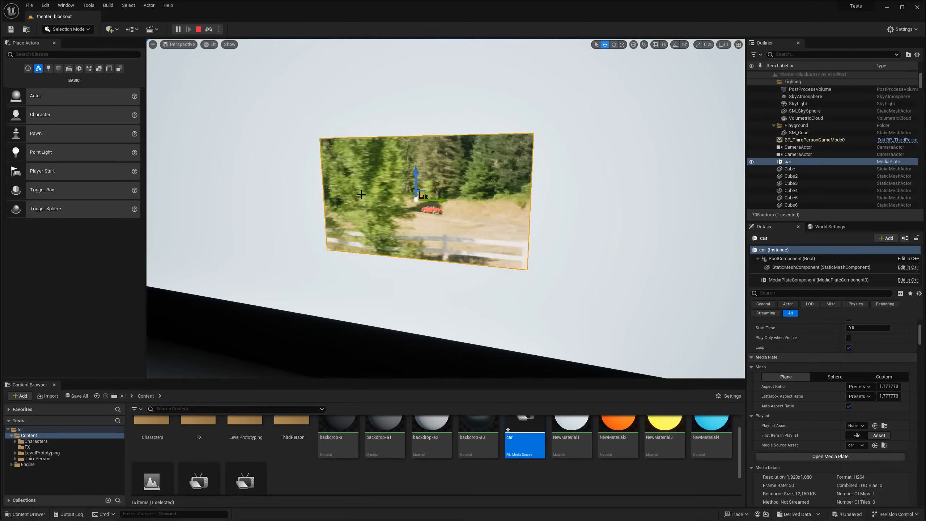
key("Escape")
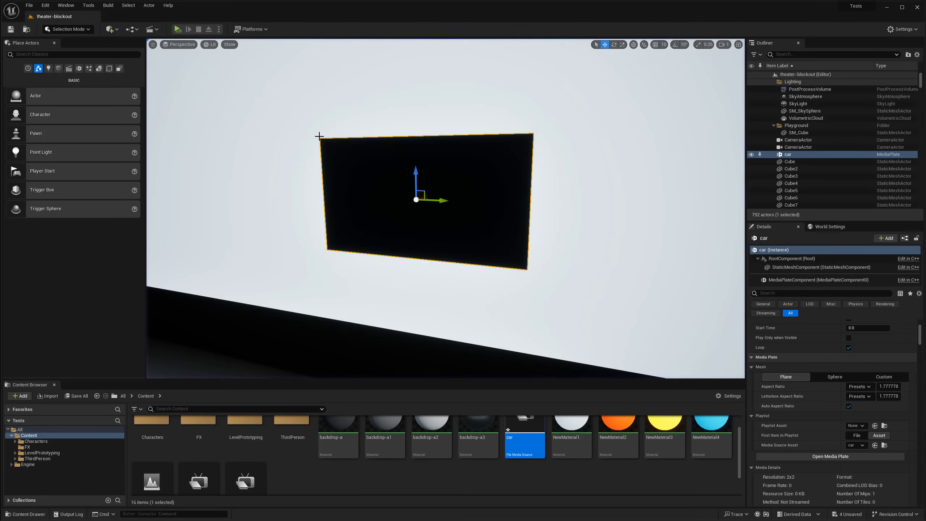
Scale the car media plate up uniformly in front of the white theater screen
right_click_drag(363, 178, 364, 178)
key("s")
key("g")
key("s")
right_click_drag(472, 201, 459, 231)
key("g")
key("e")
key("r")
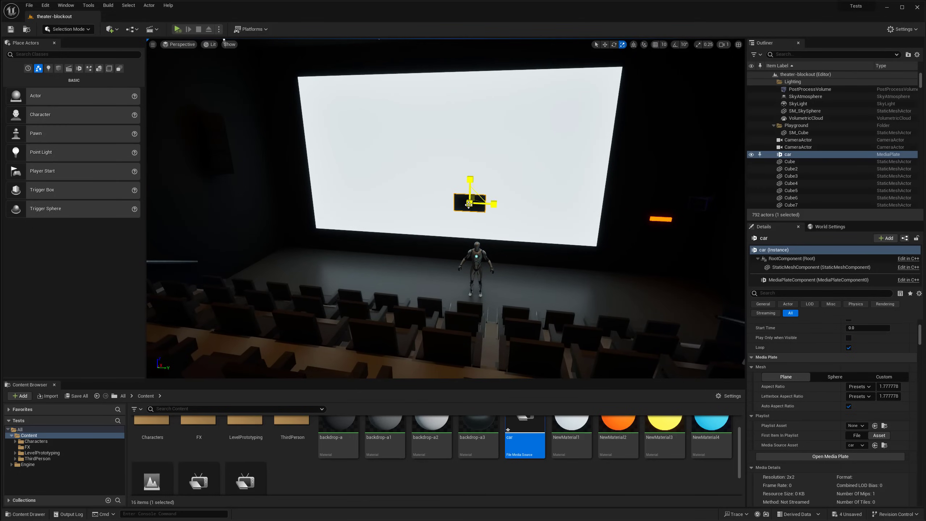
left_click_drag(469, 204, 541, 177)
Move the enlarged car media plate up and sideways to centre it on the white theater screen
key("w")
left_click_drag(478, 176, 478, 135)
left_click_drag(498, 166, 346, 155)
left_click_drag(456, 167, 492, 167)
right_click_drag(492, 168, 519, 169)
mouse_move(433, 145)
left_mouse_down()
mouse_move(456, 146)
mouse_move(447, 146)
left_mouse_up()
right_click_drag(447, 145, 491, 149)
Scale the car media plate uniformly to about 11.594 so it covers the white theater screen
key("r")
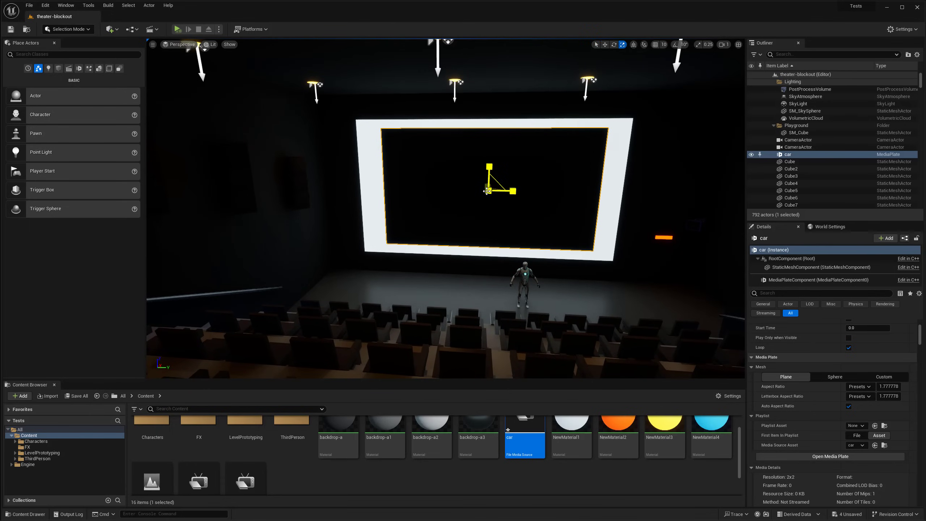
left_click_drag(489, 190, 511, 178)
key("f")
key("w")
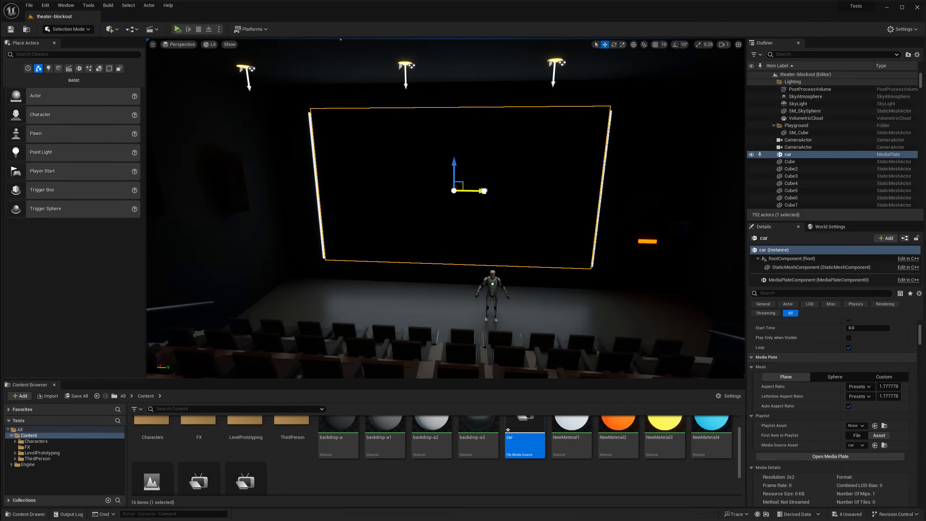
key("r")
left_click_drag(456, 190, 463, 186)
key("w")
key("g")
Delete the white screen cube directly behind the car media plate
mouse_move(463, 186)
right_mouse_down()
mouse_move(477, 186)
mouse_move(447, 190)
right_mouse_up()
scroll(507, 190, "down", 8)
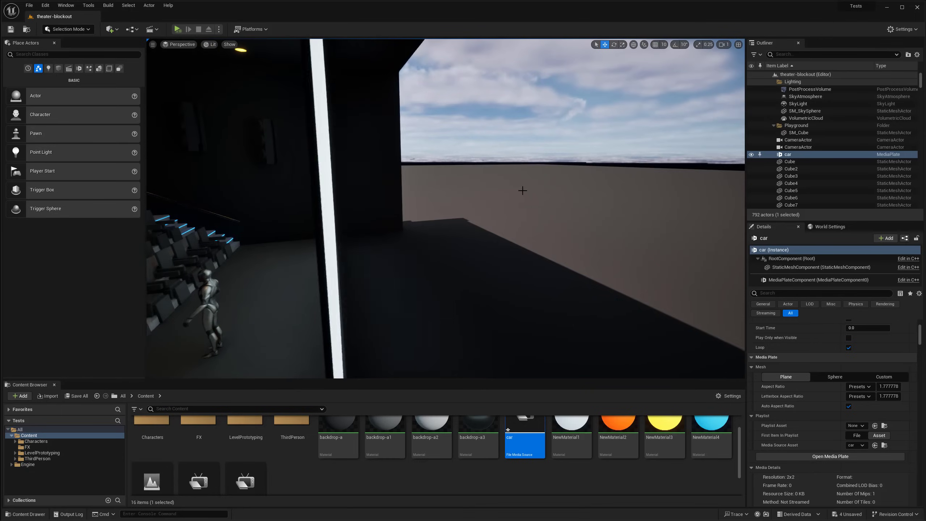
left_click(400, 183)
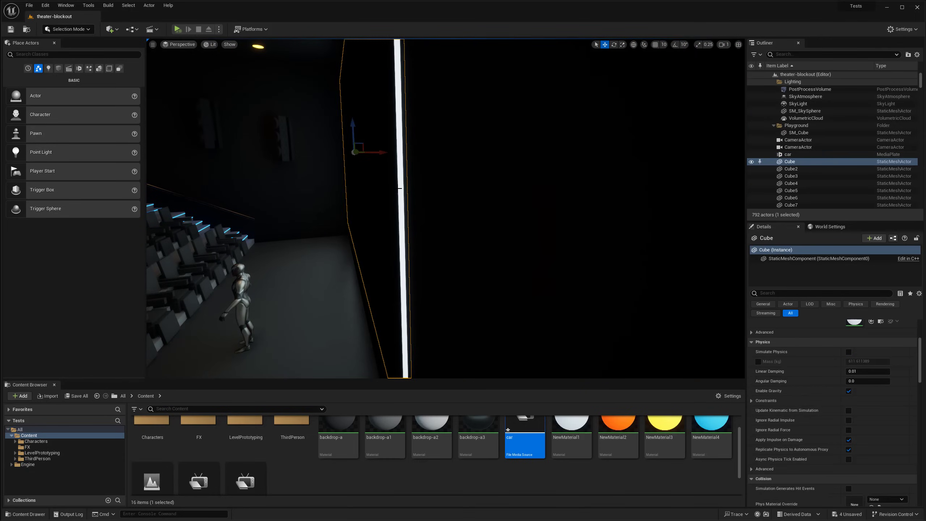
key("Delete")
Play the level from the floor near the stage and walk the character among the seats to watch the car video
right_click_drag(399, 188, 429, 213)
left_click(405, 188)
right_click_drag(418, 311, 418, 310)
right_click(418, 310)
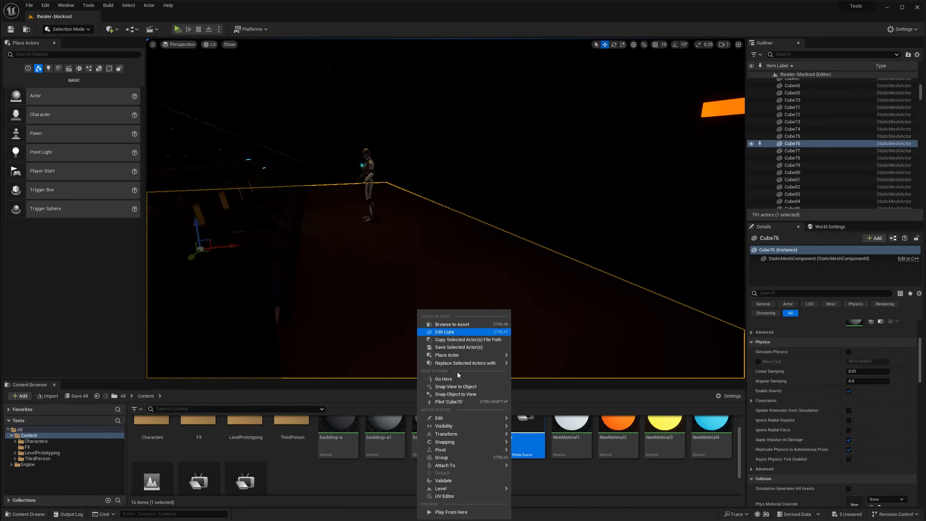
left_click(453, 512)
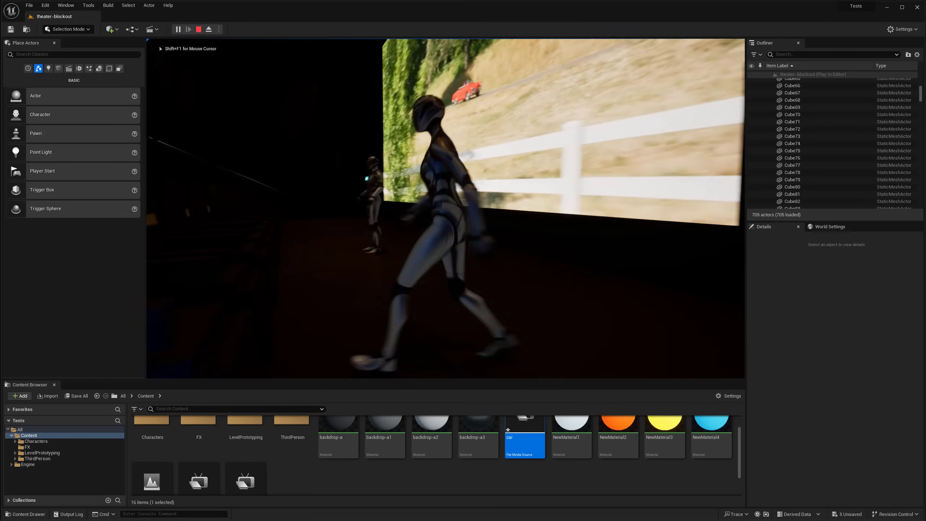
key("s")
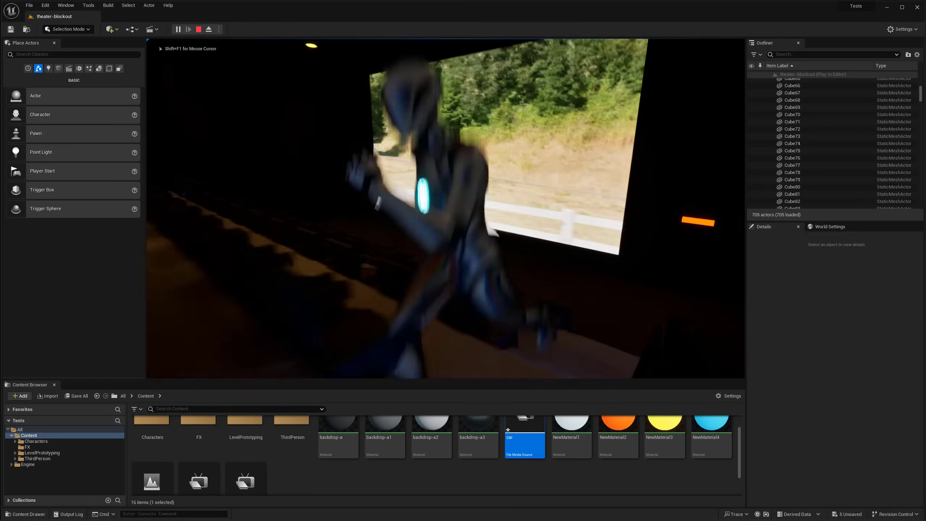
key("w")
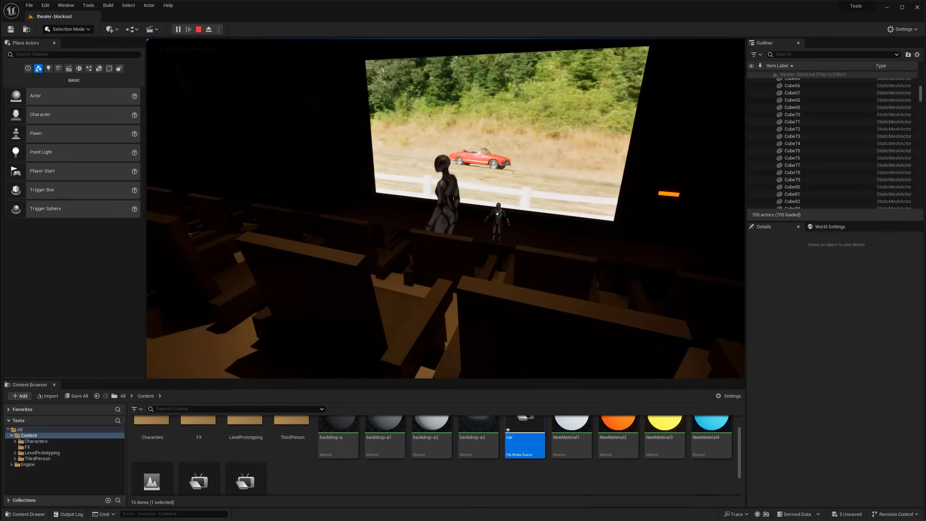
key("w")
key("space")
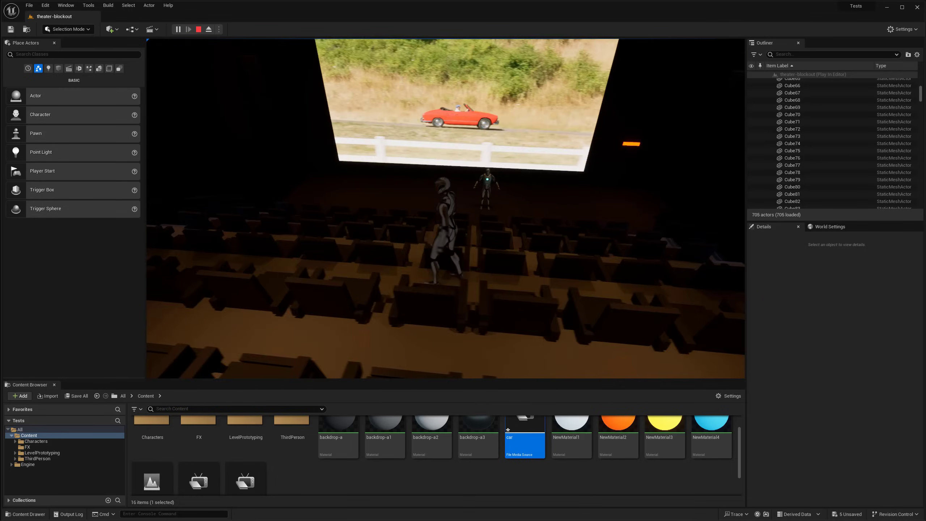
key("w")
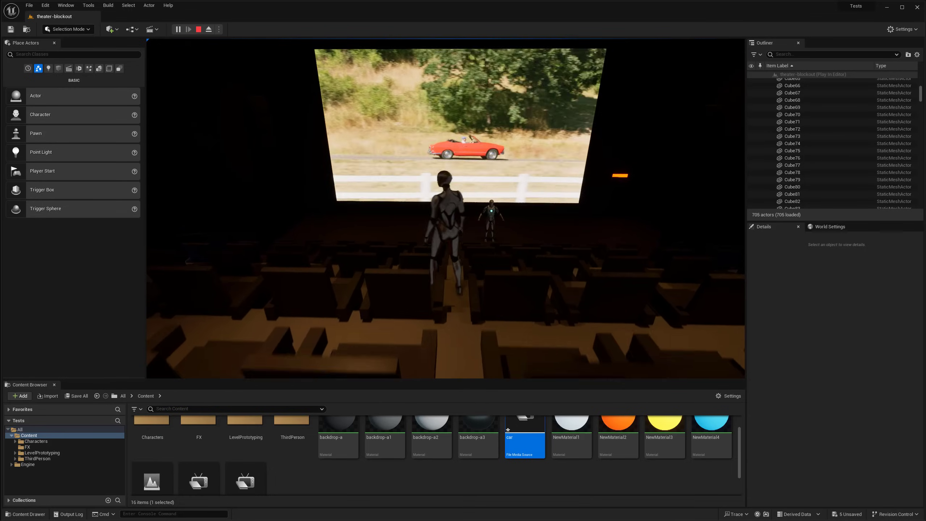
key("w")
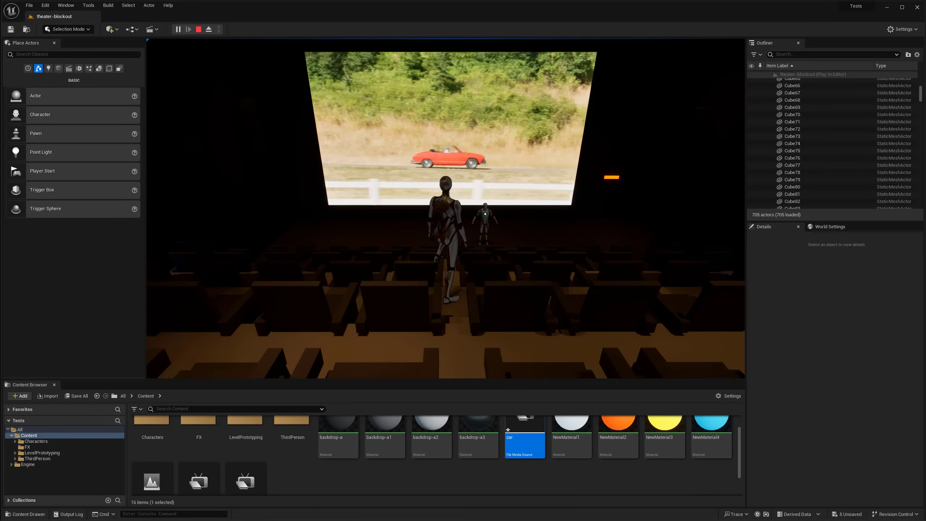
Walk the character around the seating to view the screen from other angles, and stop the play session
key("d")
key("space")
key("w")
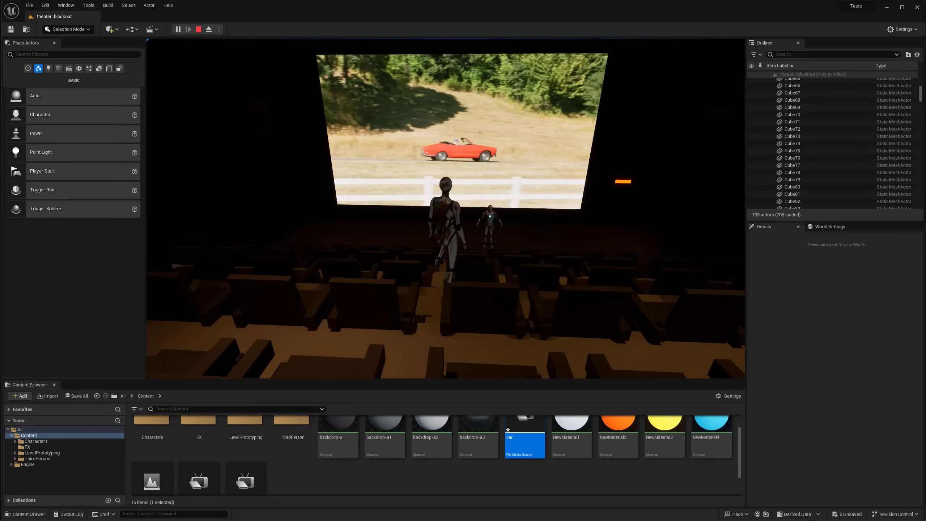
key("w")
key("d")
key("space")
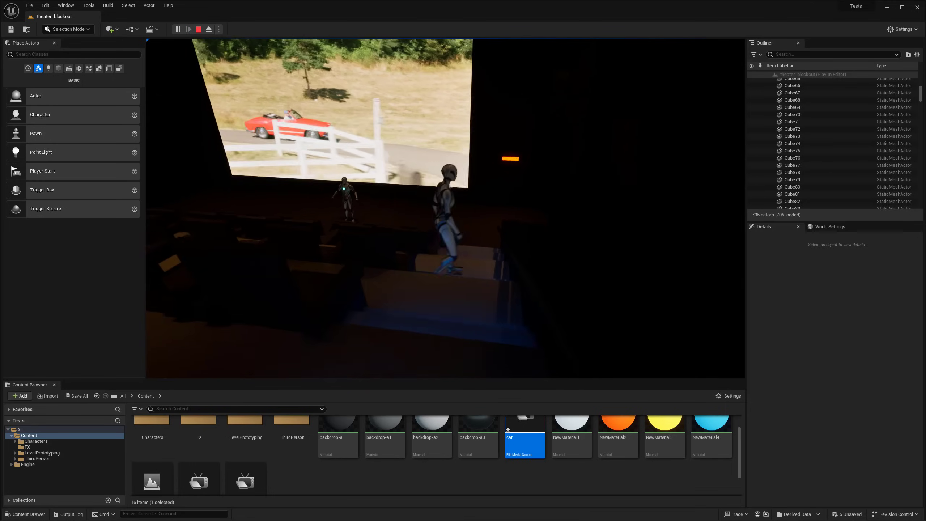
key("w")
key("w")
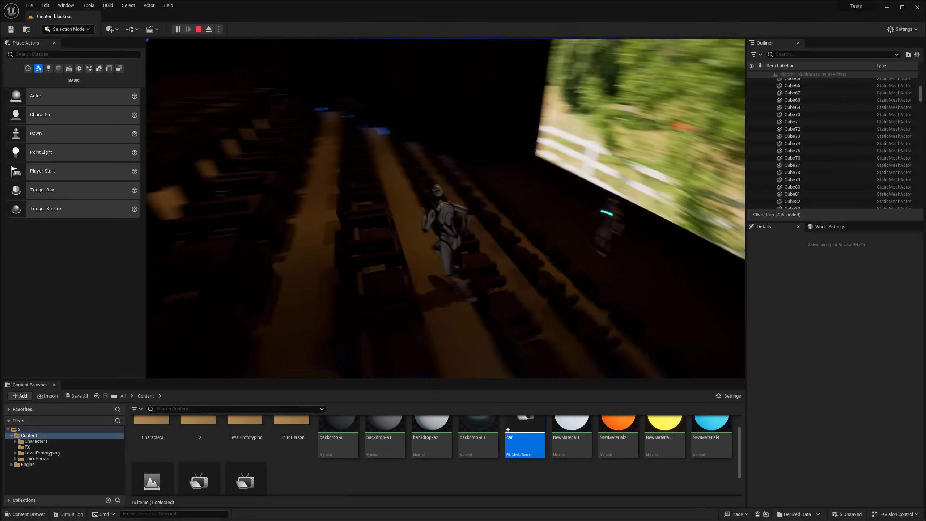
key("Escape")
Select the large car media plate above the stage and show its transform and playback settings
right_click_drag(498, 283, 535, 225)
key("g")
key("a")
key("g")
key("s")
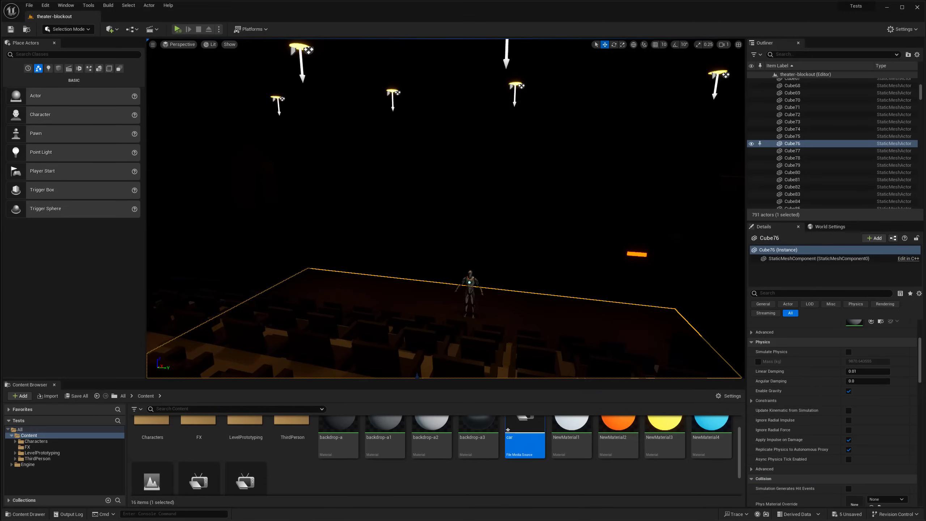
key("s")
key("d")
key("g")
key("d")
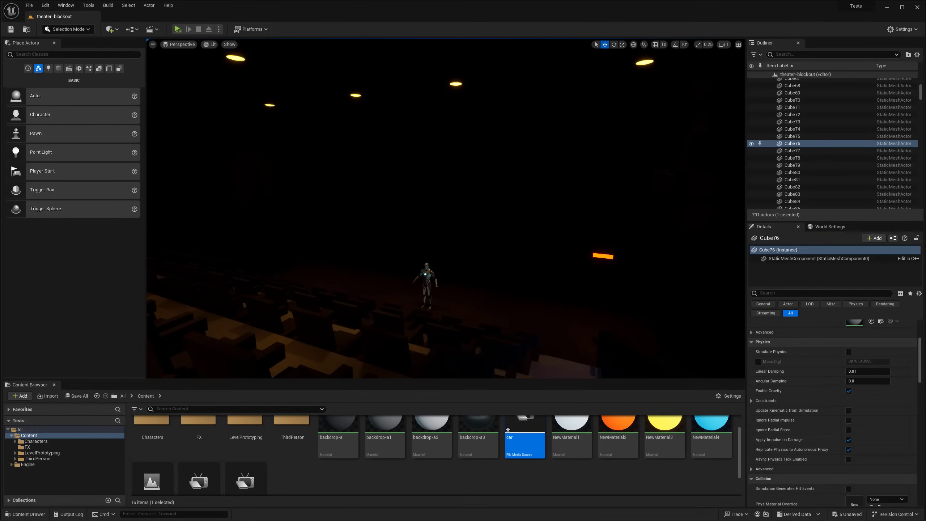
left_click(434, 195)
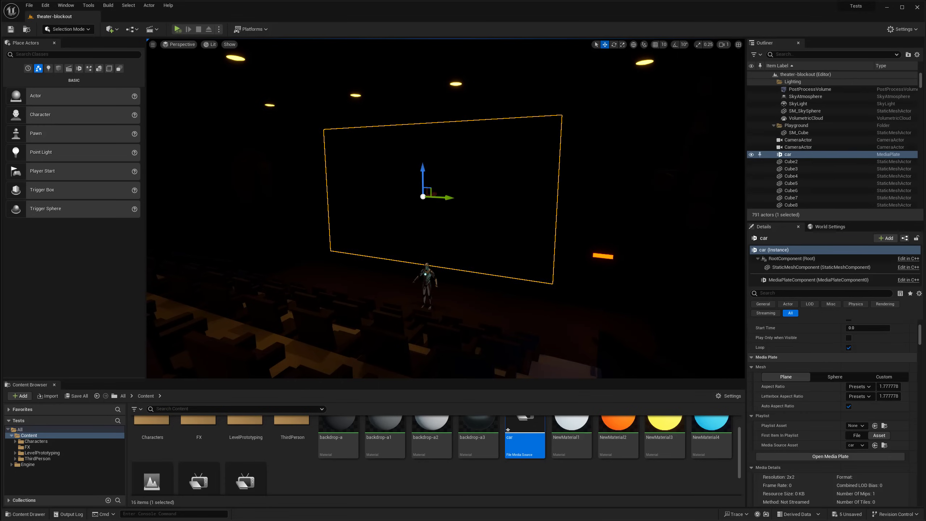
key("d")
key("w")
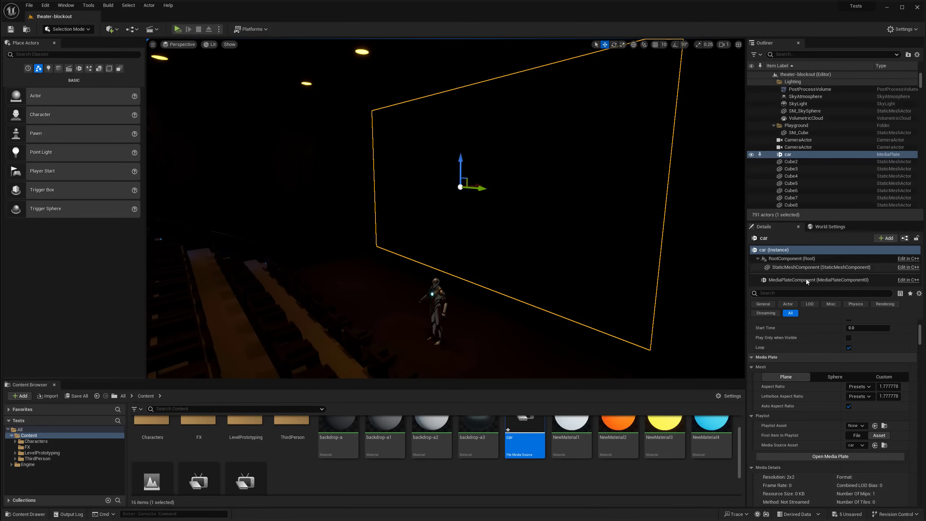
scroll(920, 338, "up", 5)
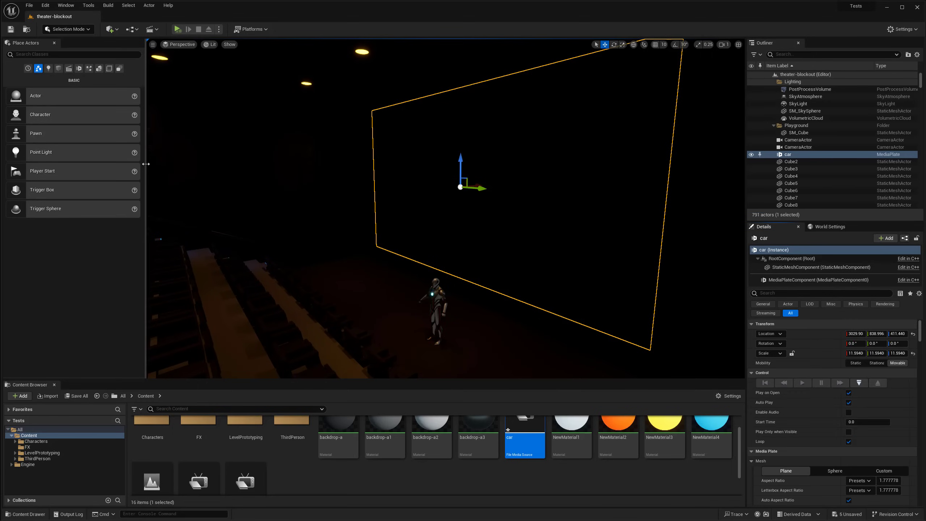
Search the placeable actors for "media" to locate the Media Plate, and clear the search
left_click(60, 54)
type("media")
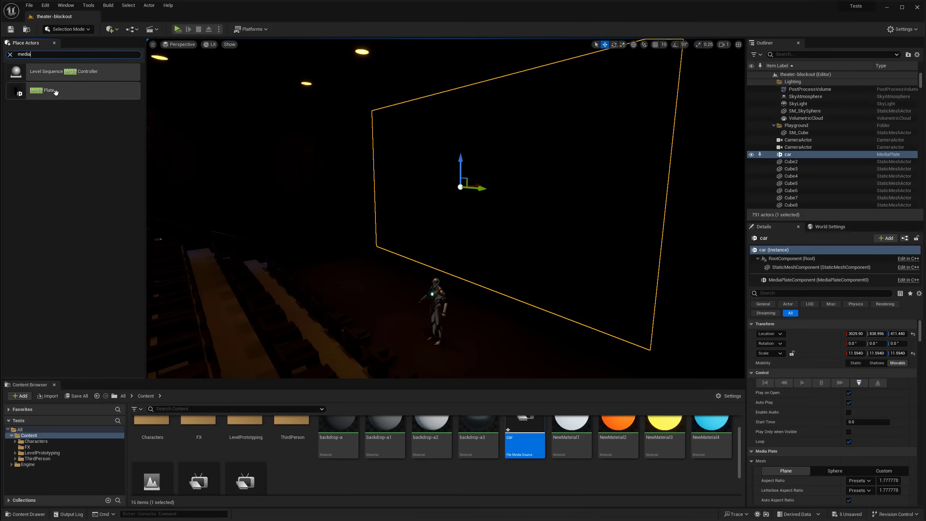
left_click(10, 55)
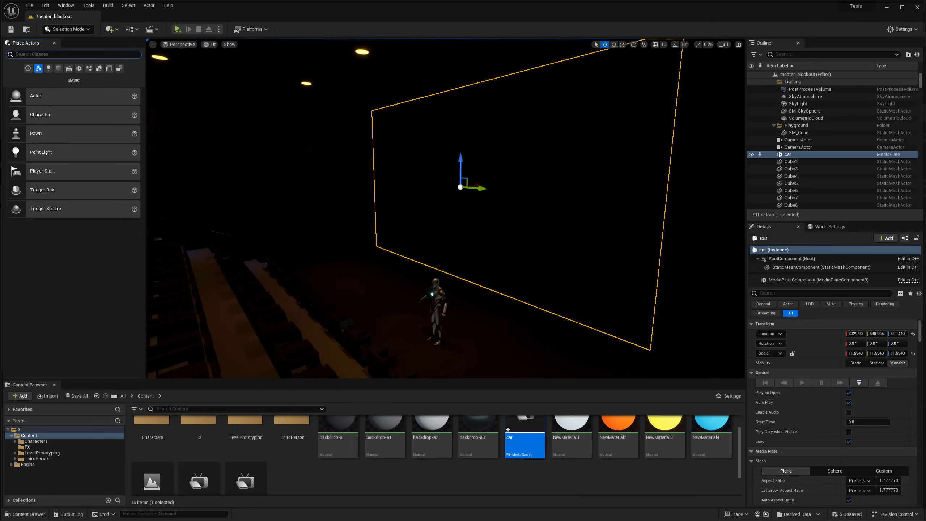
Examine the car media plate's properties, including its override materials, mesh and playlist settings
right_click_drag(445, 209, 474, 194)
key("g")
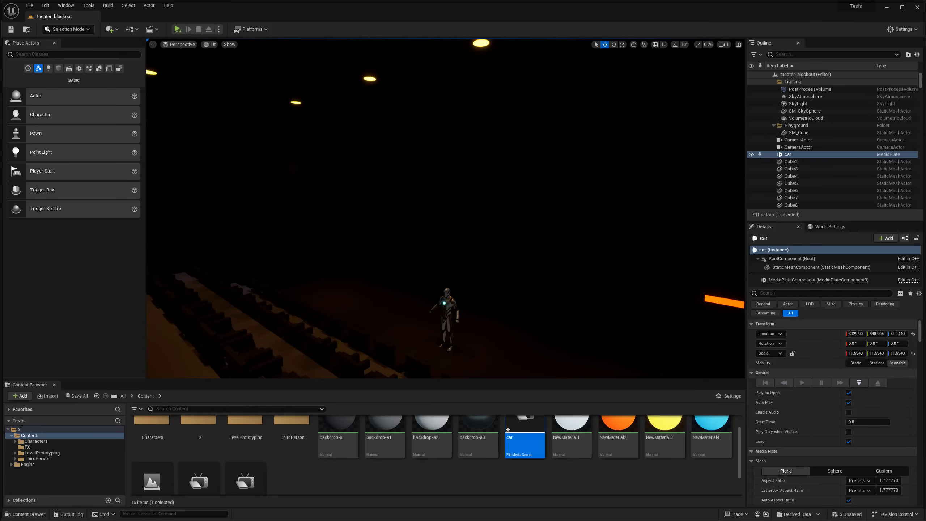
double_click(793, 156)
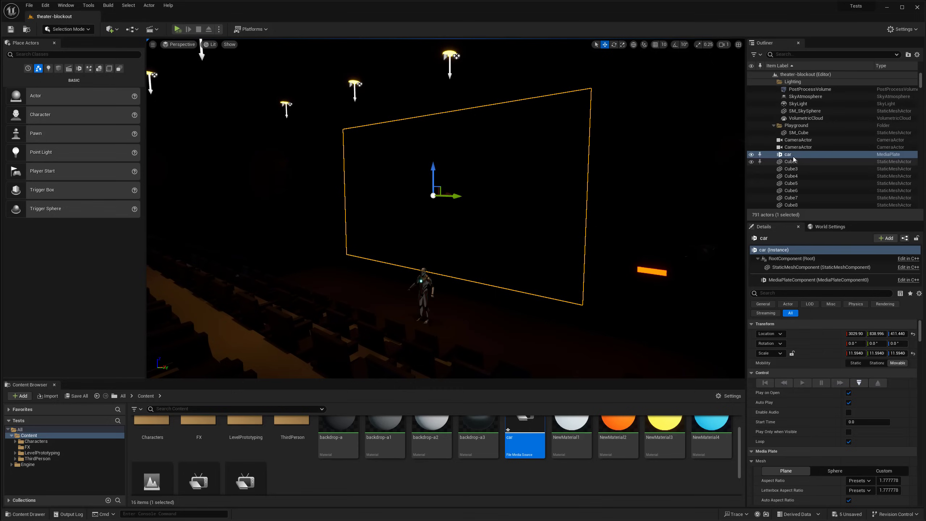
left_click(790, 157)
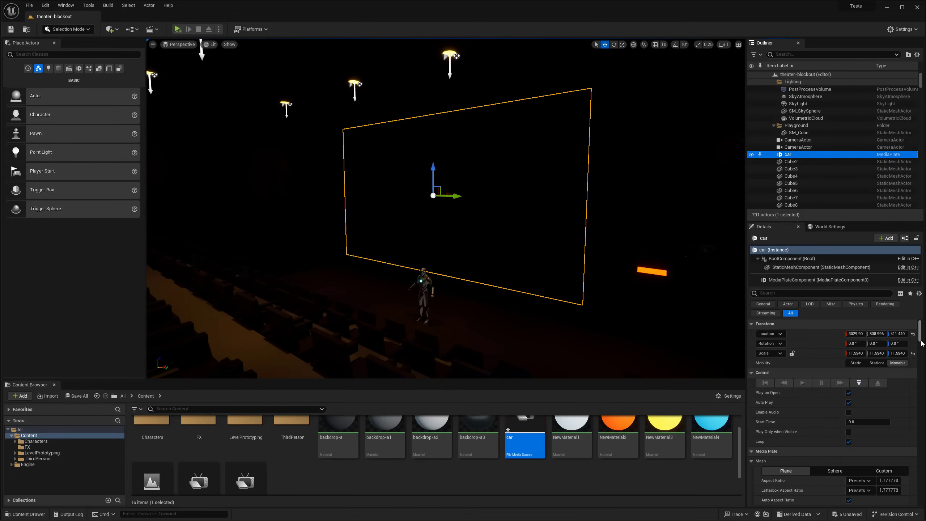
left_click_drag(919, 339, 920, 366)
scroll(804, 432, "up", 5)
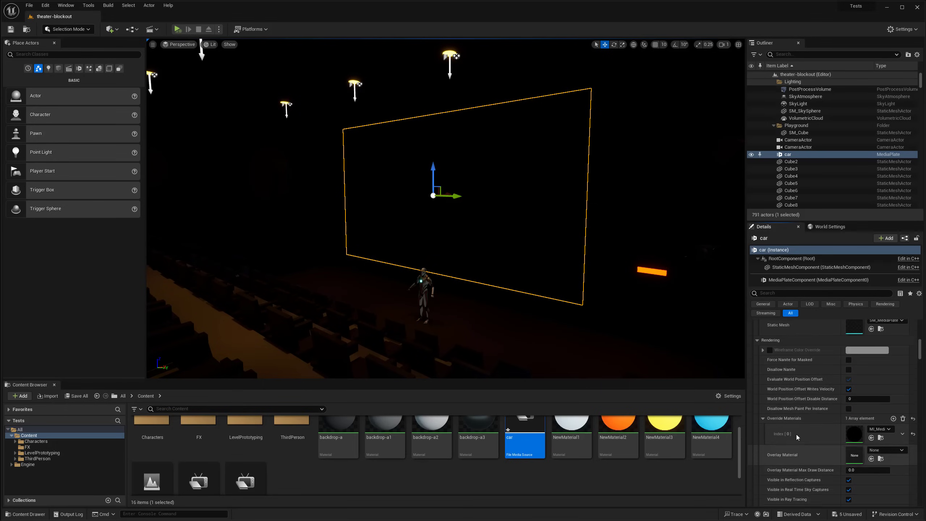
scroll(921, 358, "up", 2)
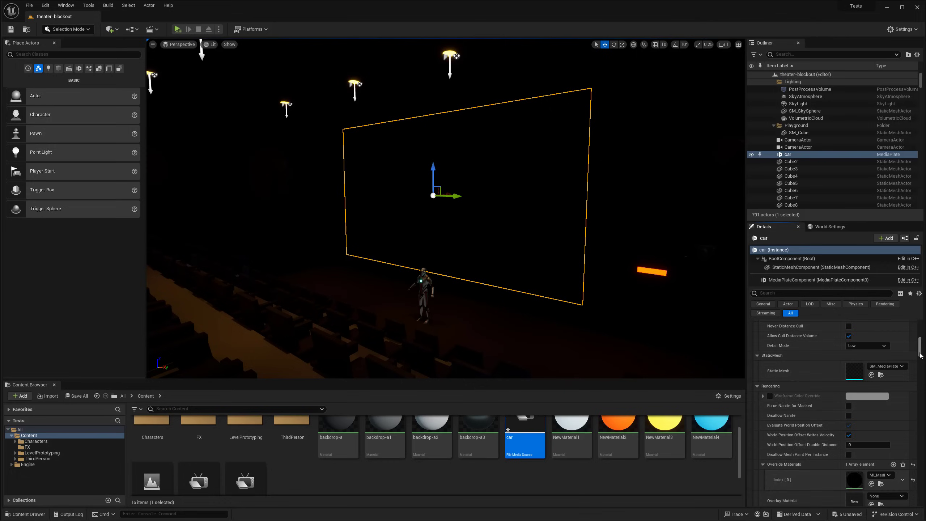
scroll(920, 356, "up", 5)
scroll(794, 440, "up", 5)
scroll(798, 433, "up", 3)
scroll(798, 427, "up", 3)
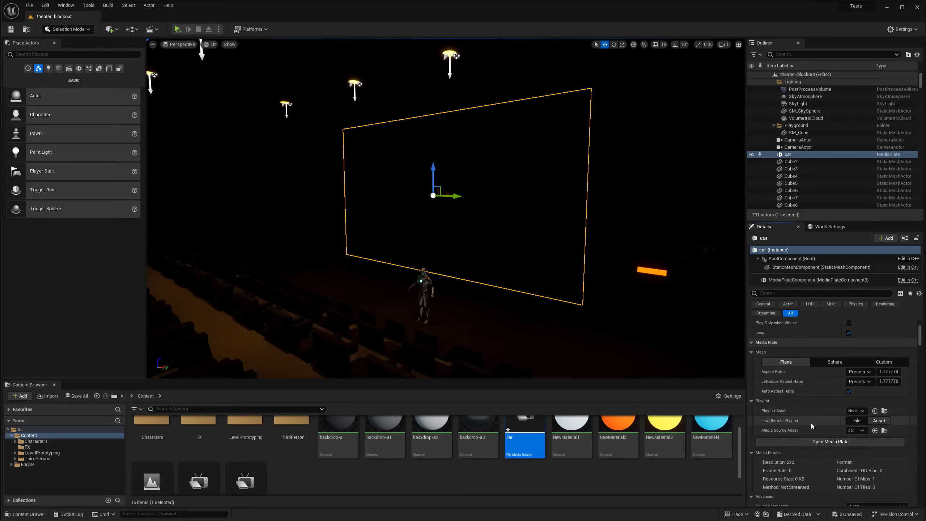
scroll(813, 426, "down", 3)
scroll(920, 348, "down", 5)
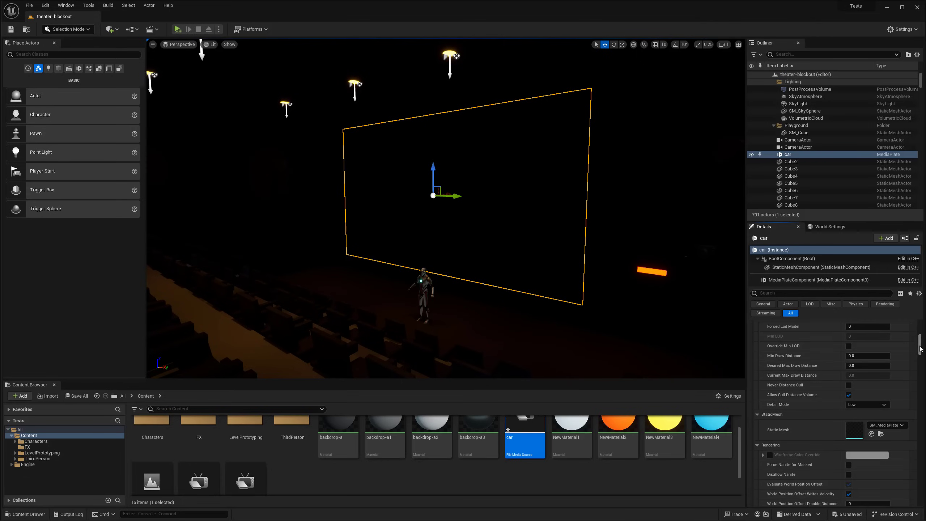
Open the car media plate's first override material in the material instance editor and widen the editor window
key("w")
right_click_drag(446, 208, 441, 210)
key("s")
scroll(826, 436, "down", 6)
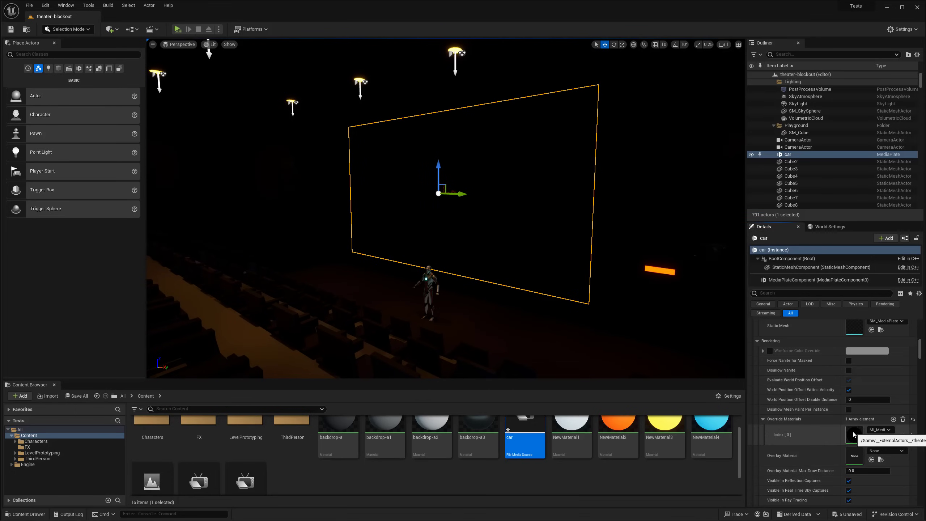
double_click(854, 436)
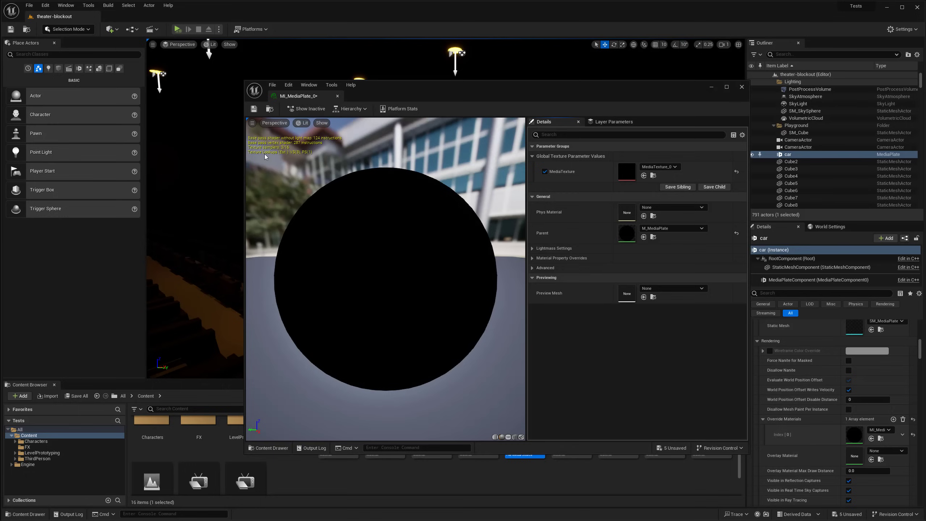
left_click_drag(244, 158, 207, 164)
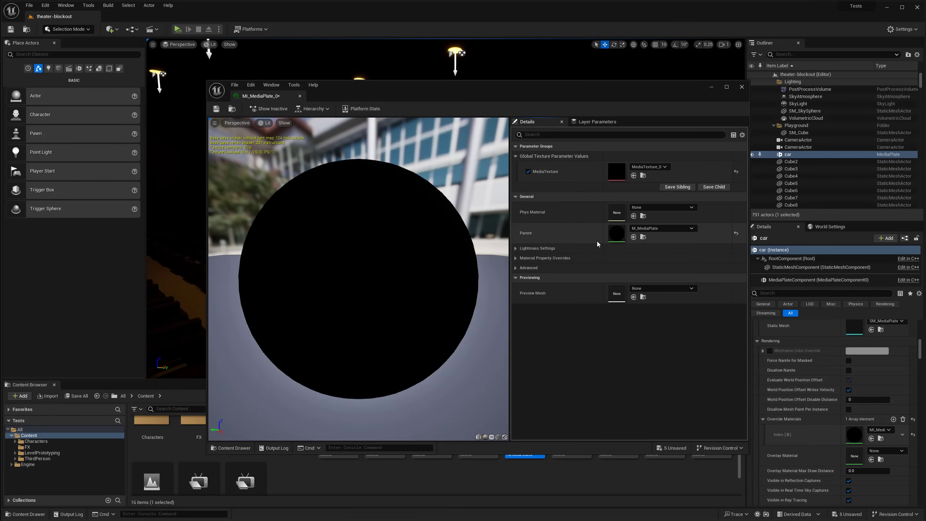
Open the parent material M_MediaPlate and examine its node graph, including the MediaTexture, Multiply and output nodes
double_click(615, 234)
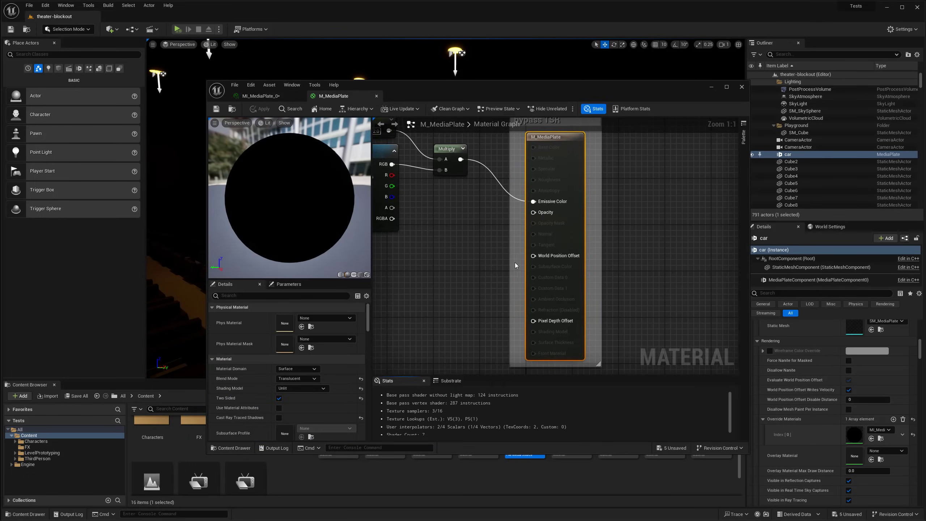
scroll(540, 258, "down", 1)
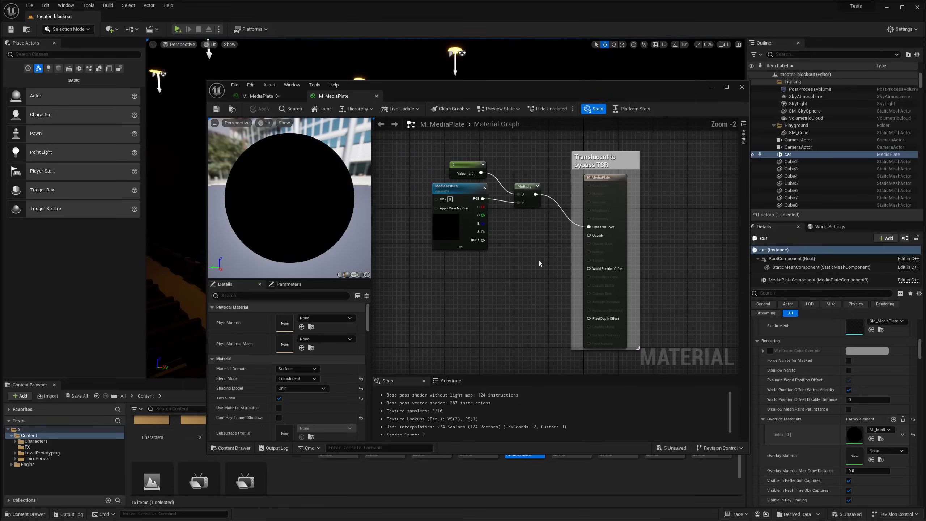
right_click_drag(539, 259, 535, 256)
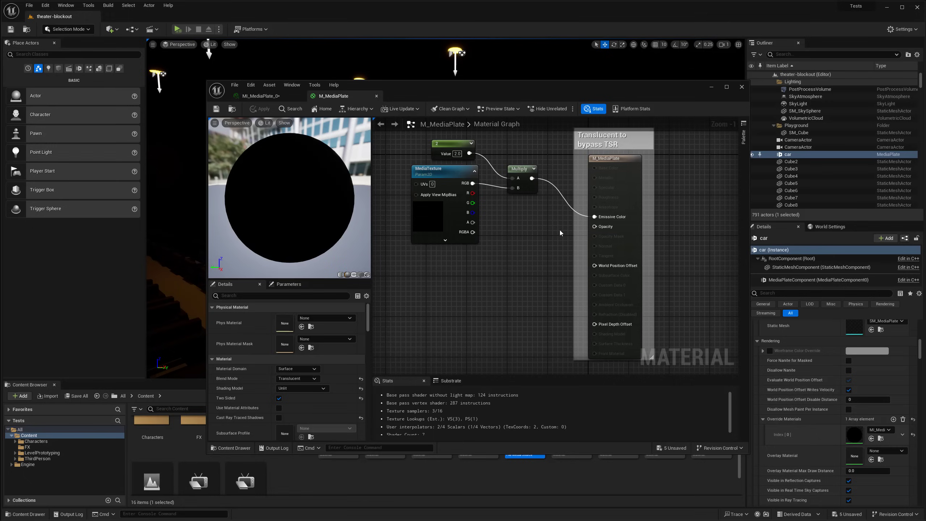
right_click_drag(560, 230, 548, 239)
left_click(620, 187)
right_click_drag(620, 188, 618, 169)
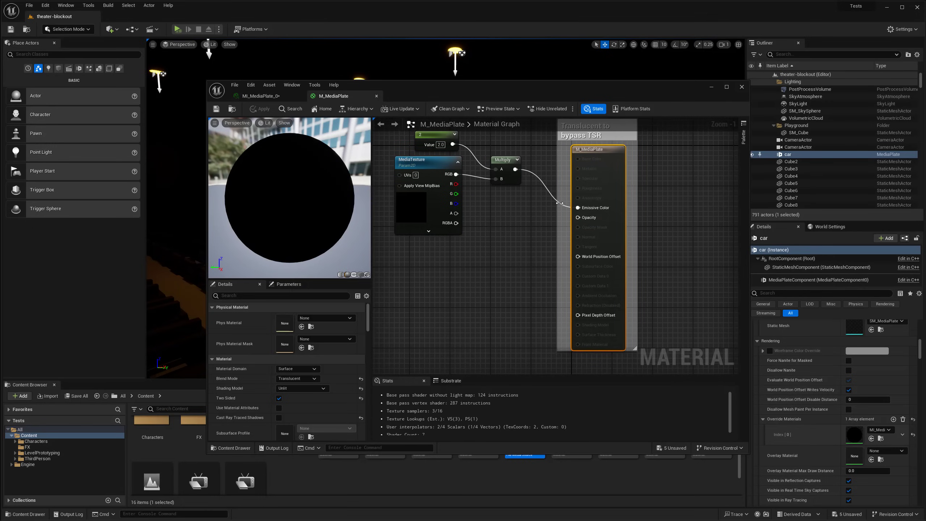
right_click_drag(645, 242, 610, 247)
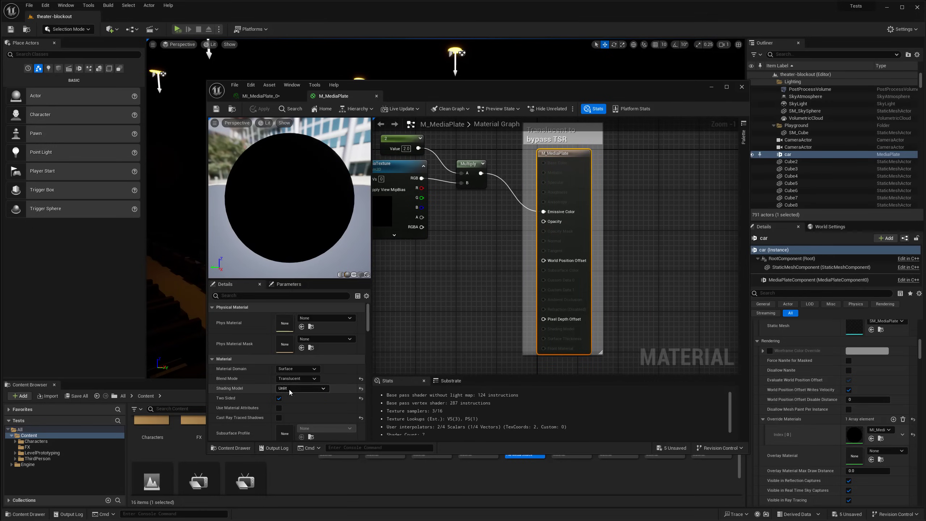
right_click_drag(513, 317, 541, 324)
left_click(537, 325)
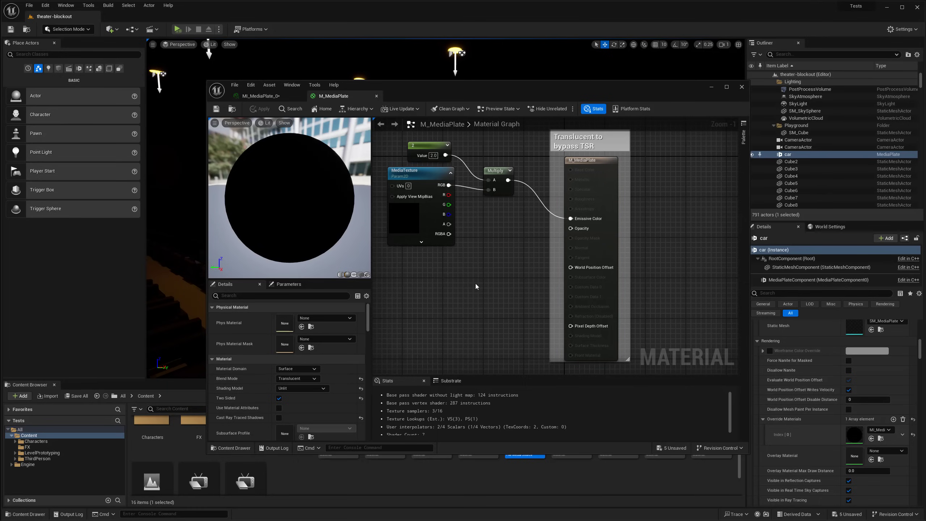
Set M_MediaPlate's blend mode to Opaque and its shading model to Default Lit, and apply the changes
left_click(610, 179)
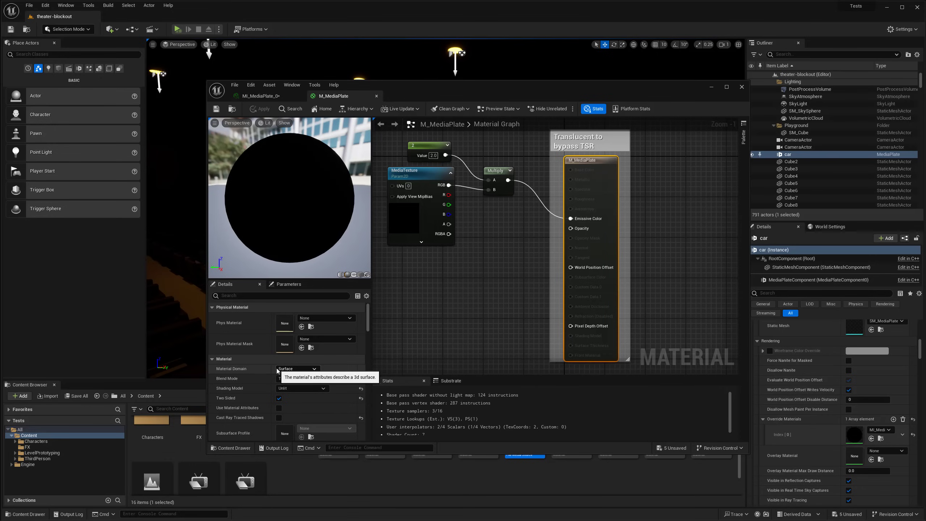
left_click(294, 378)
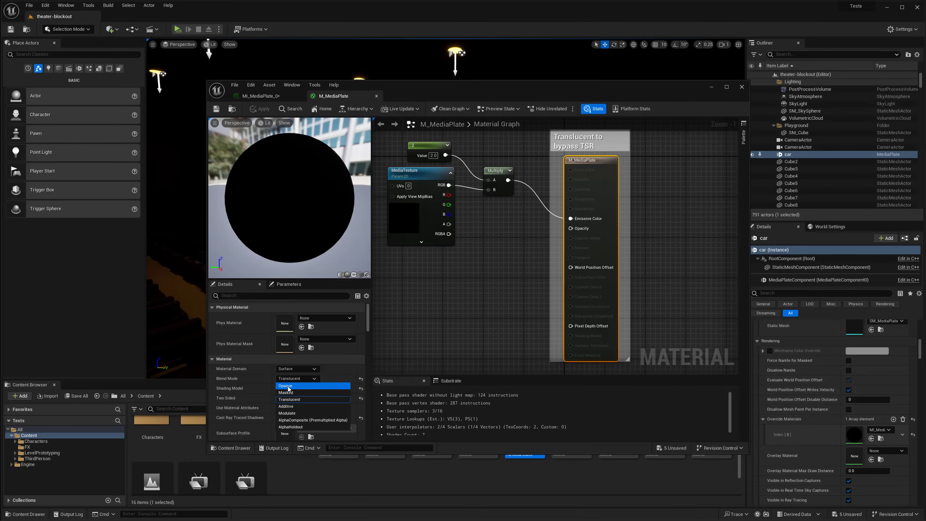
left_click(288, 386)
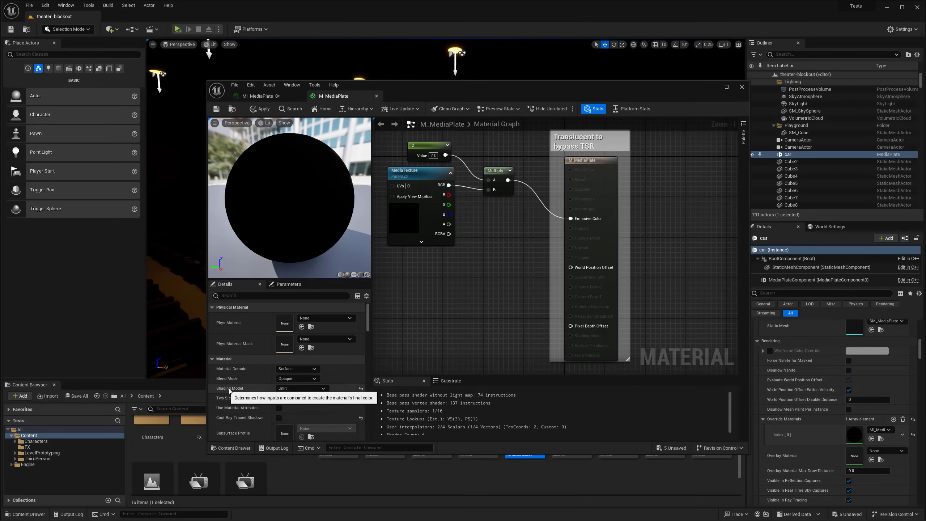
left_click(289, 388)
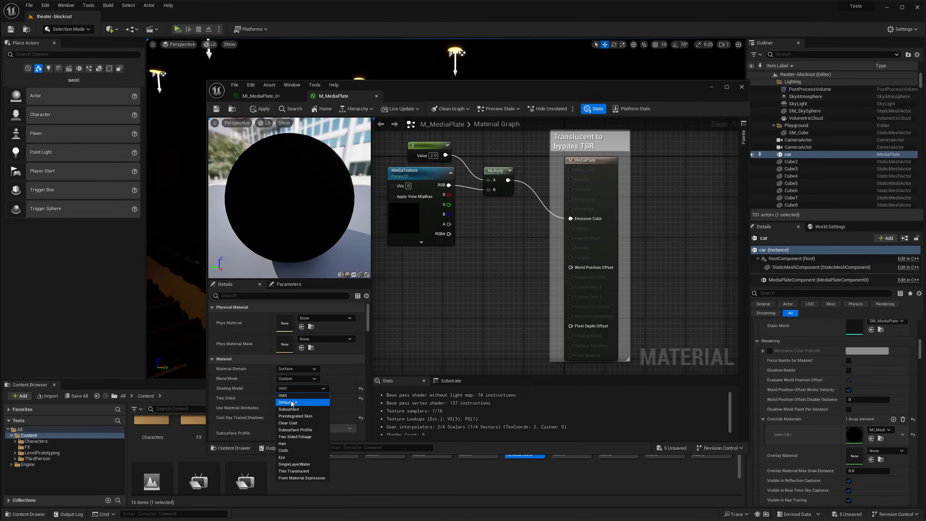
left_click(291, 402)
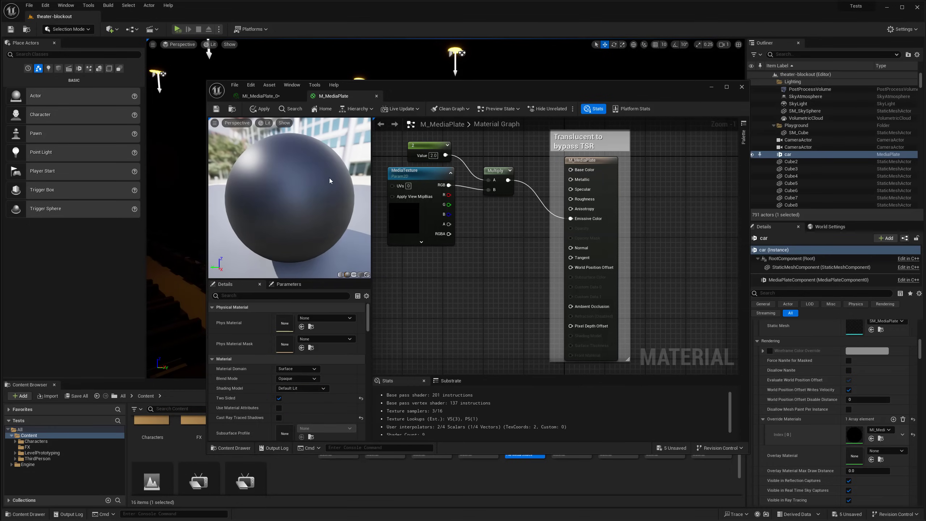
left_click(263, 109)
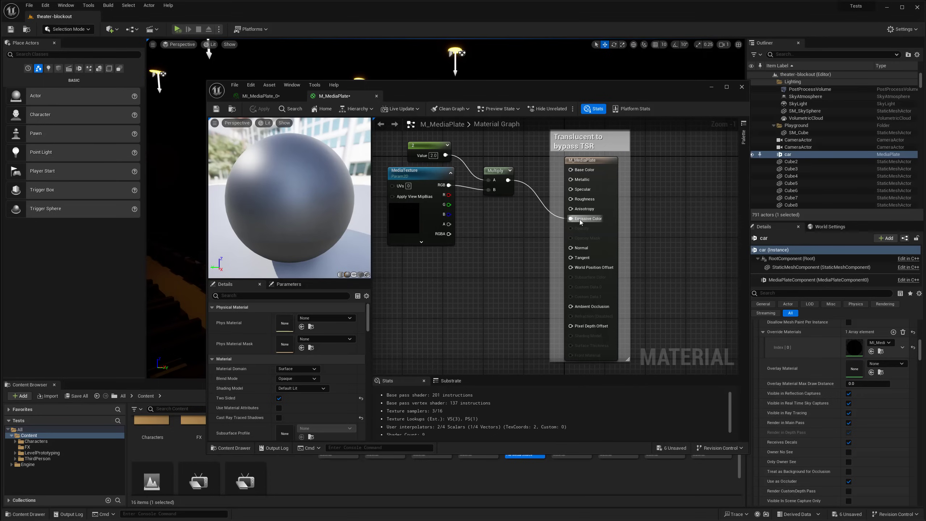
Review the texture and multiplier feeding the emissive color, and close the M_MediaPlate and MI_MediaPlate_0 editors
right_click_drag(519, 227, 539, 288)
scroll(558, 287, "up", 1)
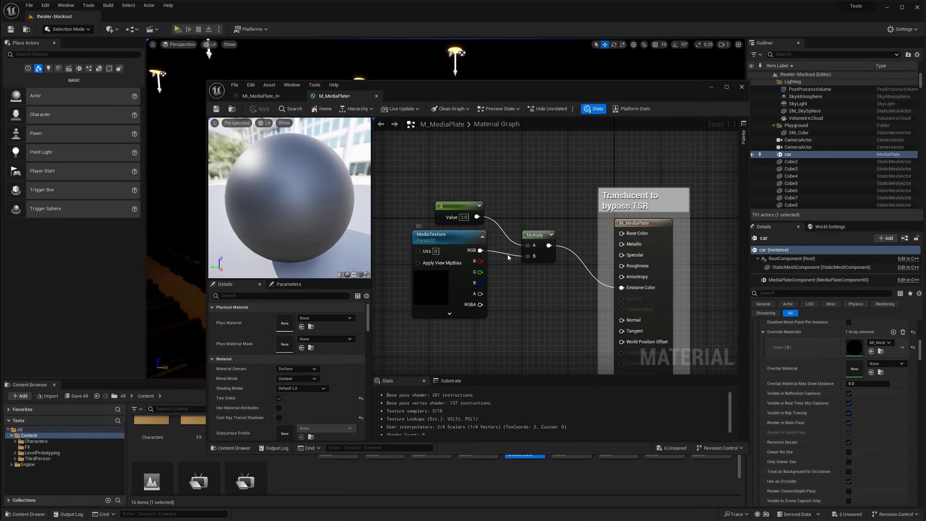
right_click_drag(560, 294, 550, 237)
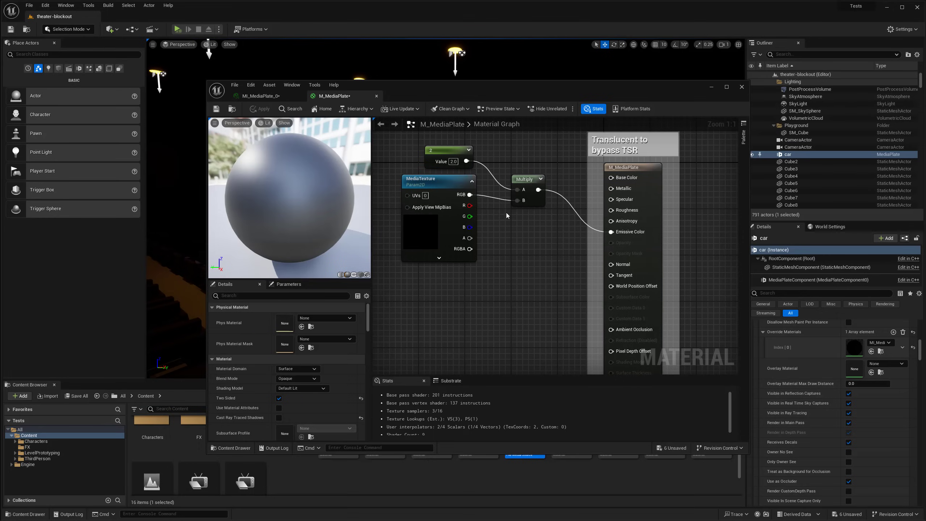
left_click(376, 96)
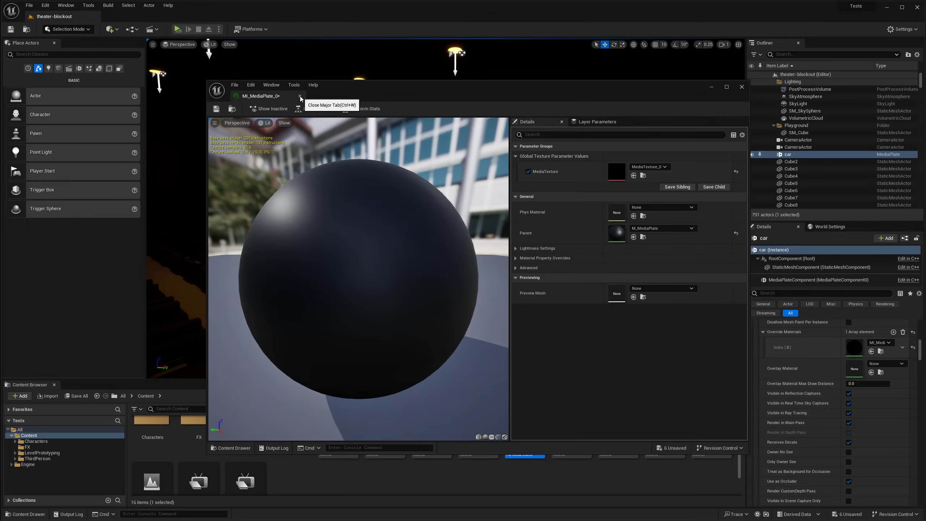
left_click(300, 96)
Simulate the level to inspect how the car video lights the character and stage floor, and stop the simulation
right_click_drag(446, 209, 396, 239)
left_click(177, 29)
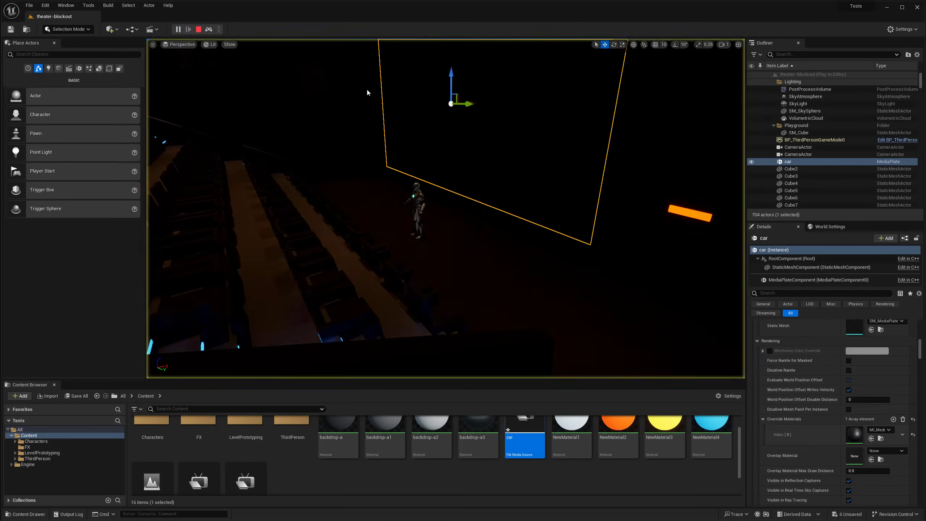
right_click_drag(446, 208, 457, 185)
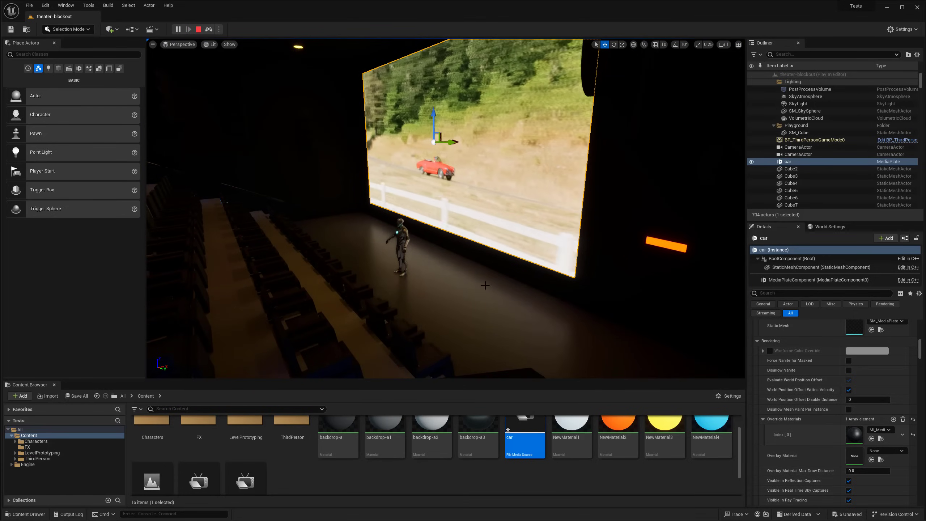
key("g")
scroll(431, 273, "up", 3)
scroll(431, 273, "up", 5)
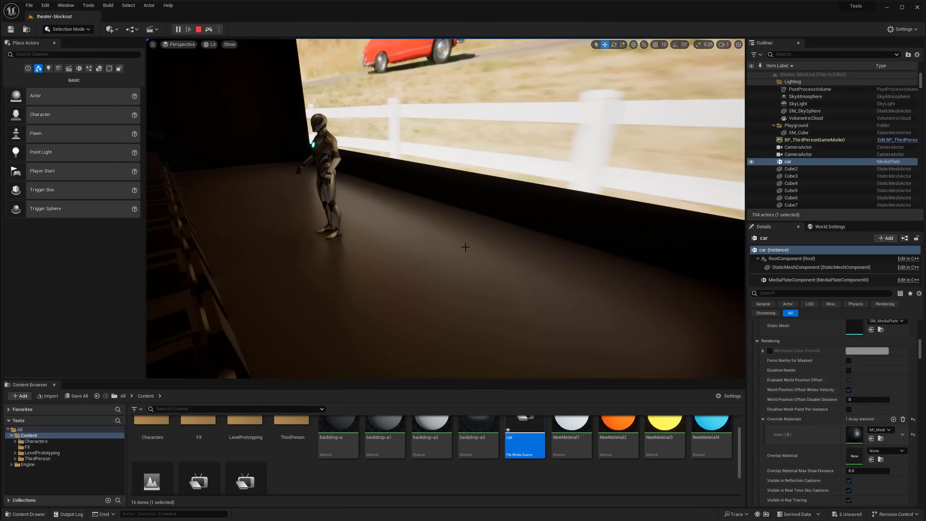
right_click_drag(466, 254, 424, 264)
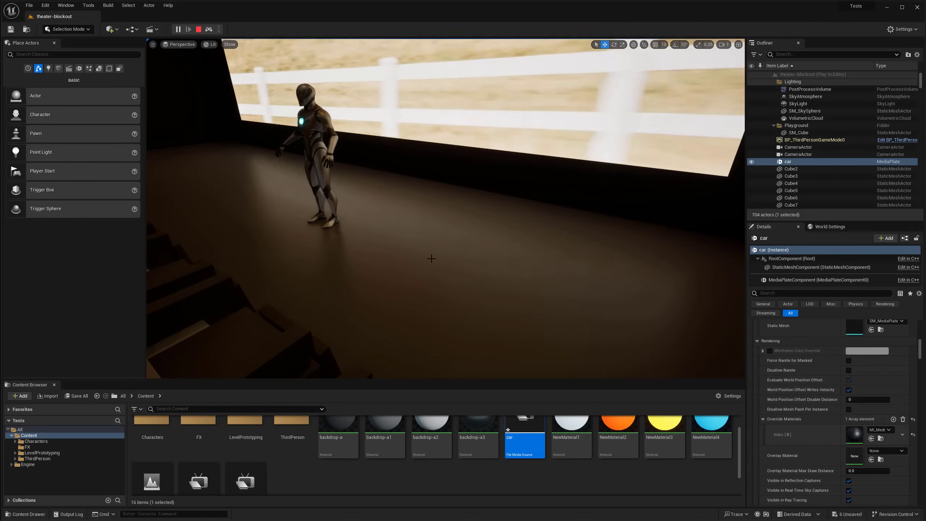
right_click_drag(498, 271, 447, 269)
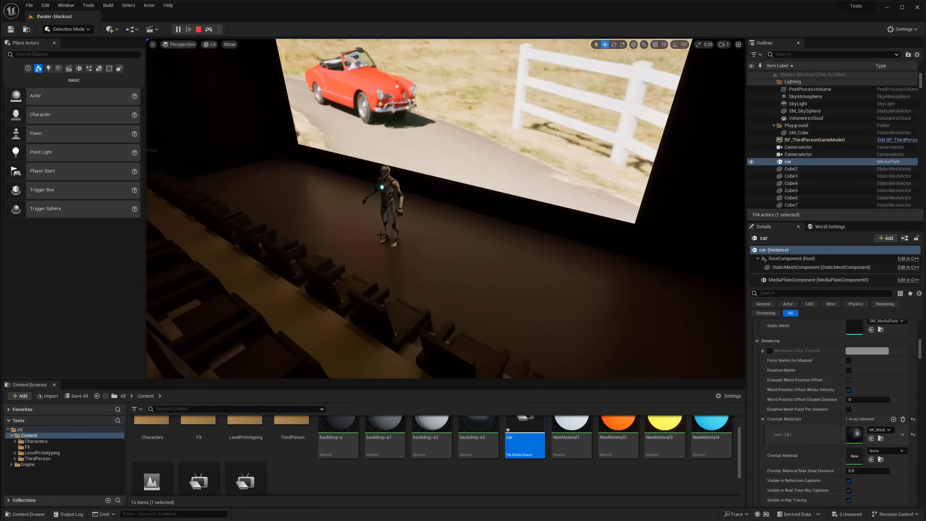
right_click_drag(389, 217, 423, 177)
left_click(199, 29)
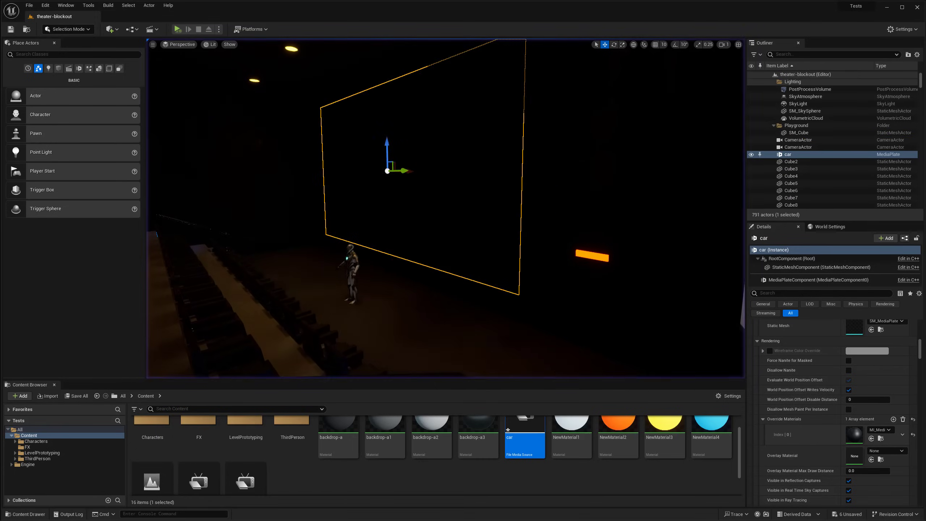
Place the whale media source in the level as a media plate above the stage, near the character
mouse_move(446, 208)
right_mouse_down()
mouse_move(417, 208)
mouse_move(461, 214)
mouse_move(452, 203)
right_mouse_up()
left_click(379, 336)
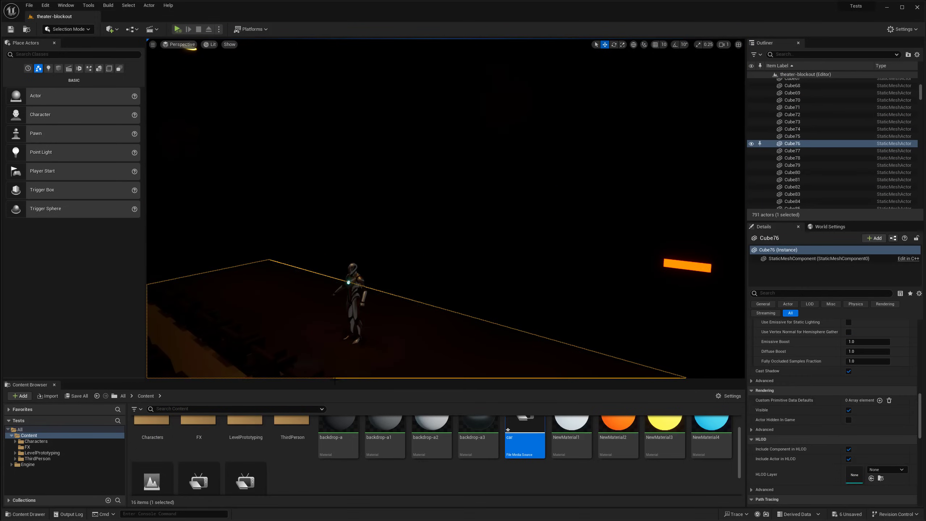
scroll(255, 460, "down", 3)
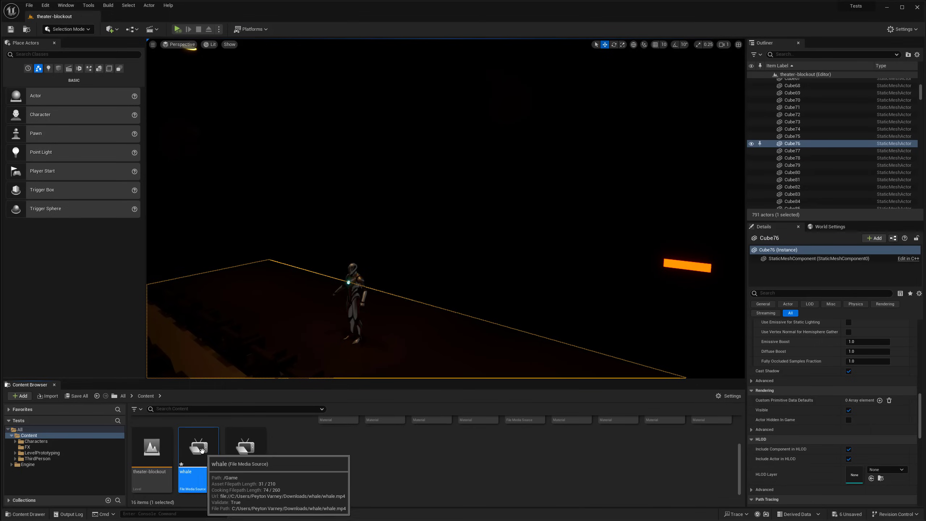
left_click_drag(419, 305, 419, 289)
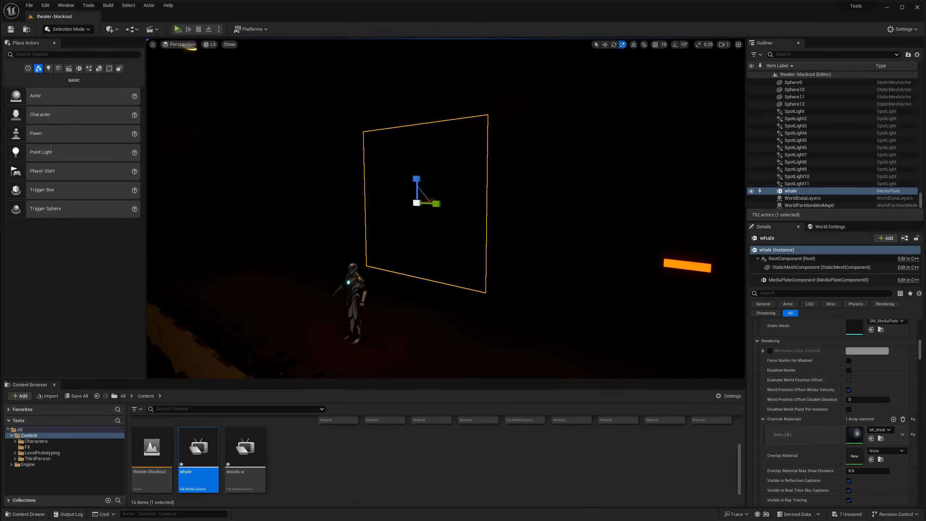
Set the whale media plate's letterbox aspect ratio and aspect ratio to 16:9 presets with a value of 1.777778
left_click_drag(920, 348, 921, 325)
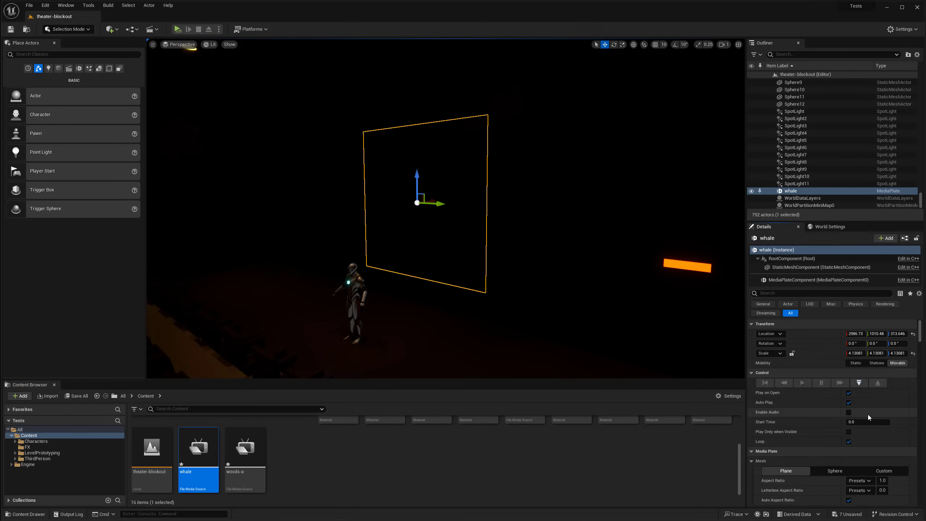
scroll(796, 428, "down", 5)
left_click(859, 433)
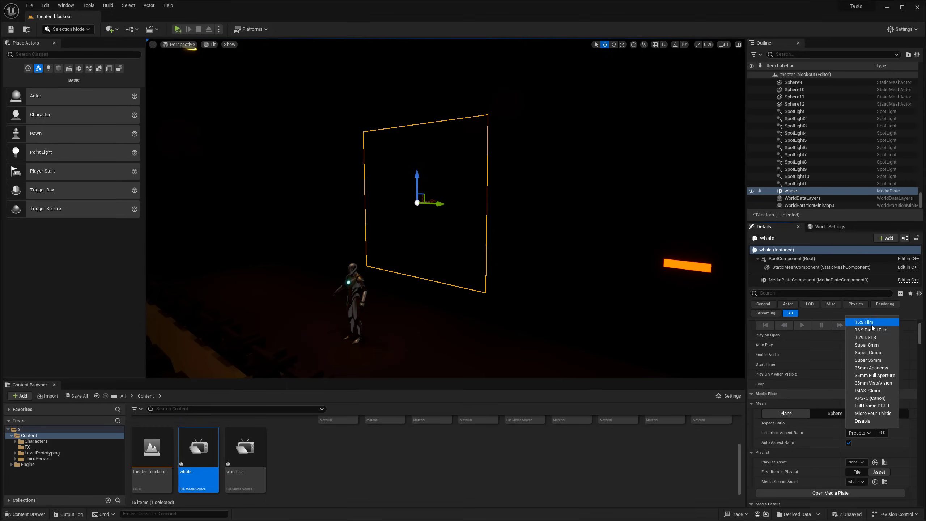
left_click(871, 323)
left_click(860, 423)
left_click(868, 320)
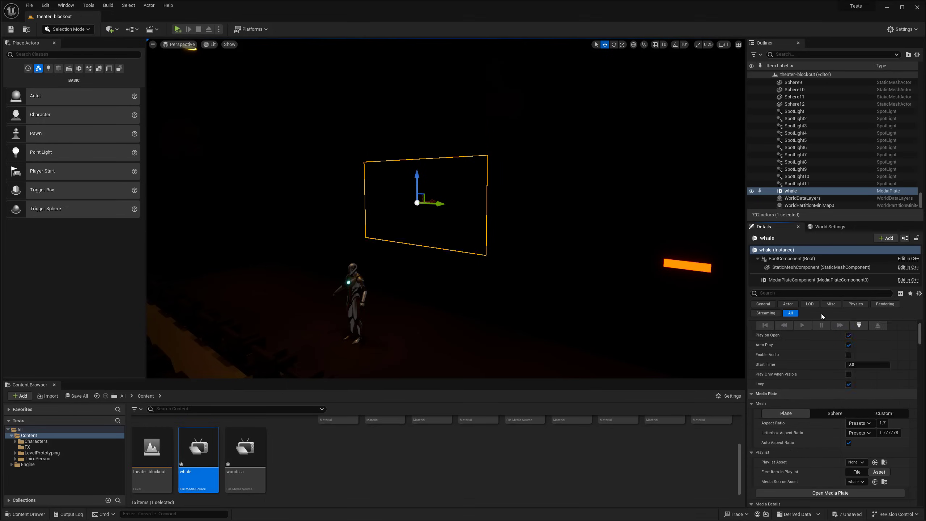
Enlarge the whale media plate to cinema-screen size and position it in front of the car plate above the stage
right_click_drag(584, 255, 539, 263)
key("e")
left_click_drag(464, 192, 464, 156)
key("w")
key("s")
right_click_drag(465, 155, 505, 150)
key("g")
key("g")
key("g")
key("w")
key("g")
key("s")
key("g")
key("w")
key("a")
key("s")
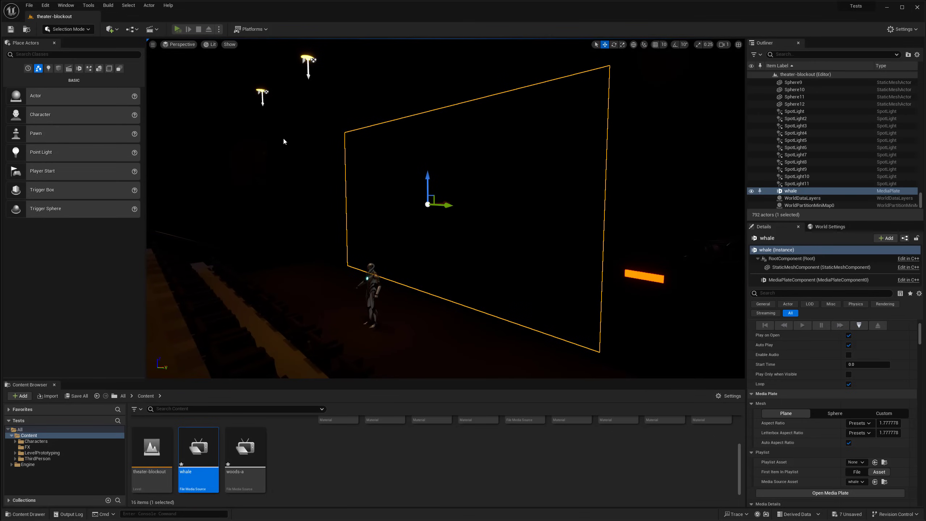
Start simulating the level and shift the whale plate sideways and upward so it covers the car screen
right_click_drag(455, 201, 451, 204)
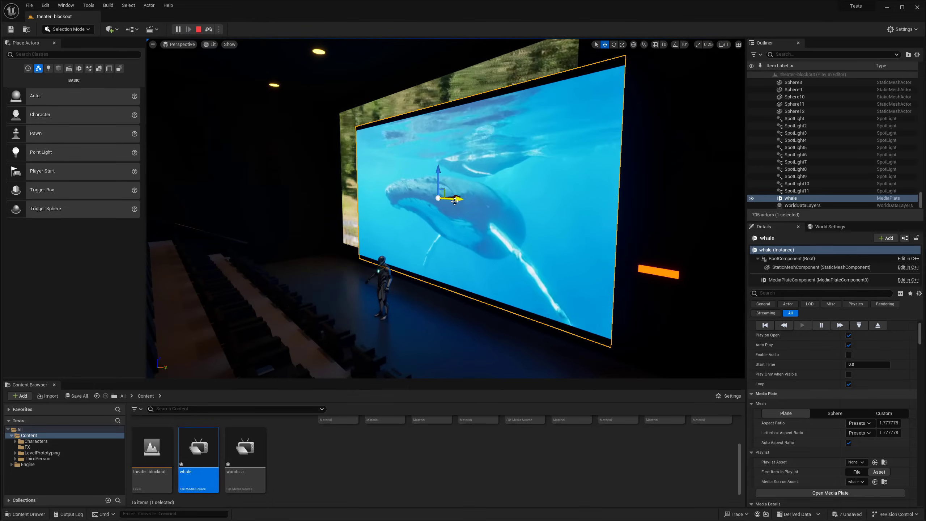
left_click_drag(455, 201, 403, 186)
key("r")
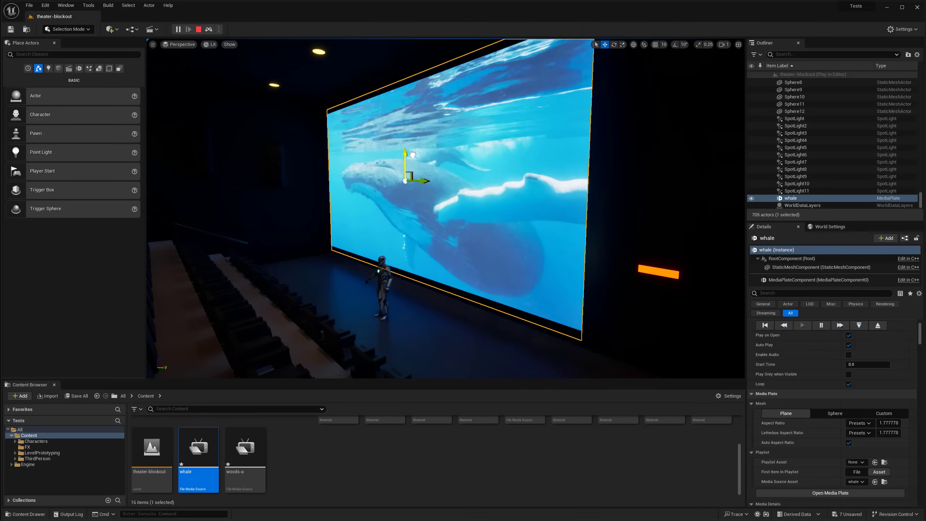
Examine the playing whale video and its light on the theater with the editor overlays hidden
right_click_drag(423, 233, 463, 265)
right_click_drag(525, 230, 493, 244)
key("g")
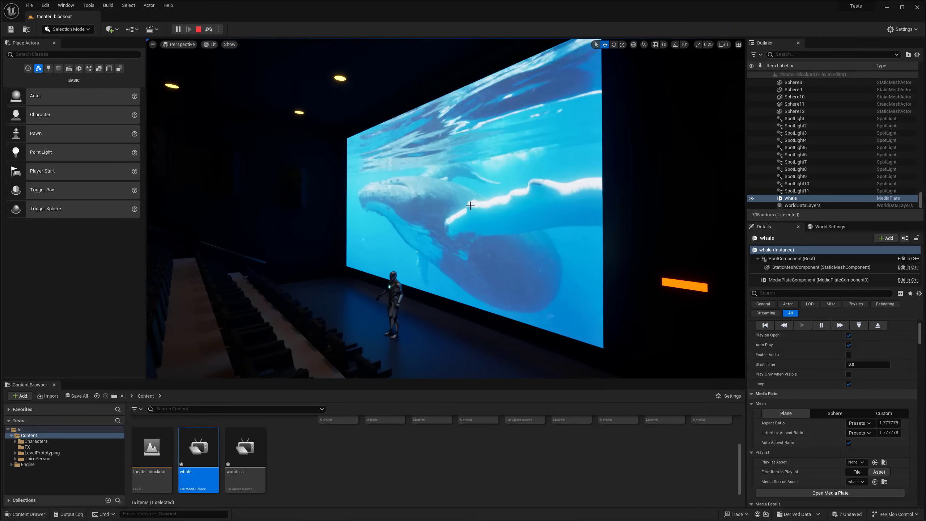
right_click_drag(457, 202, 452, 206)
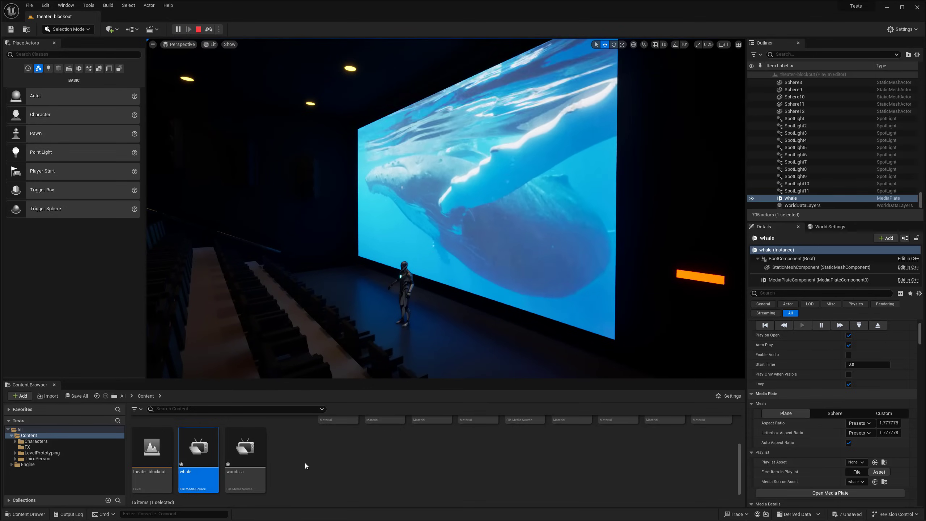
Browse the assets in the Content folder and locate the car file media source
scroll(306, 464, "up", 3)
scroll(364, 447, "down", 2)
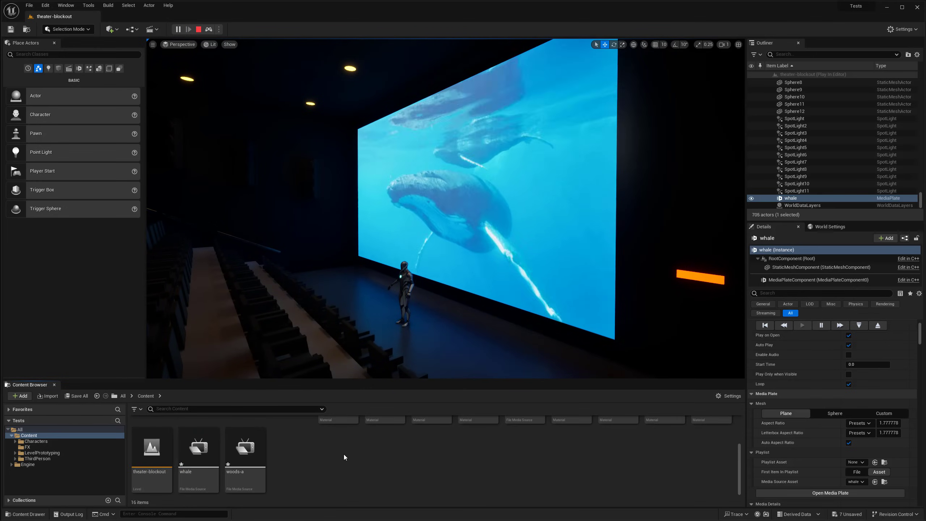
scroll(343, 455, "up", 2)
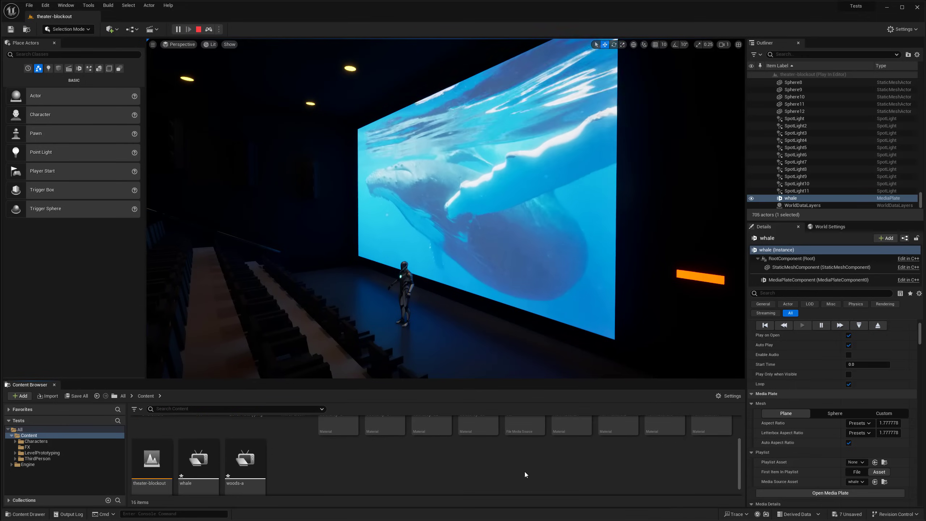
scroll(524, 471, "up", 1)
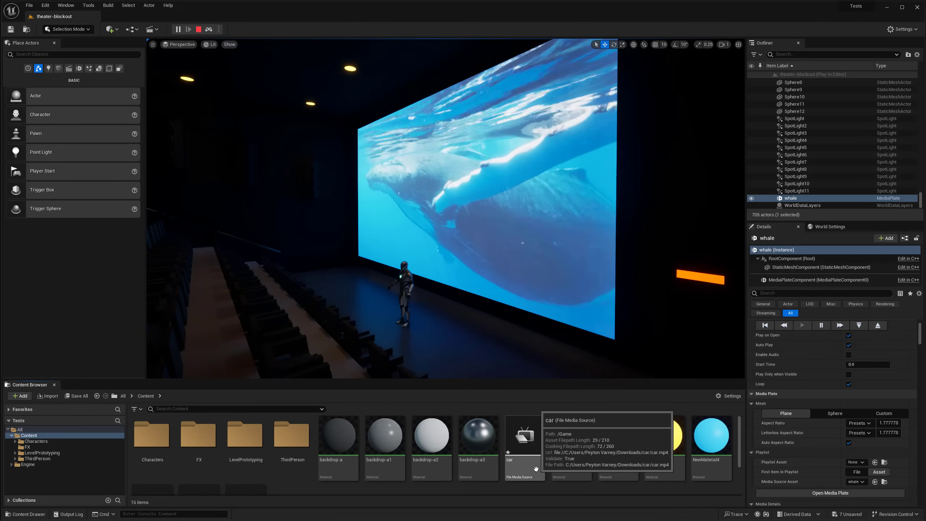
Examine the playing whale screen and its light on the stage, mannequin and seats from several viewpoints in the theater
scroll(533, 463, "down", 2)
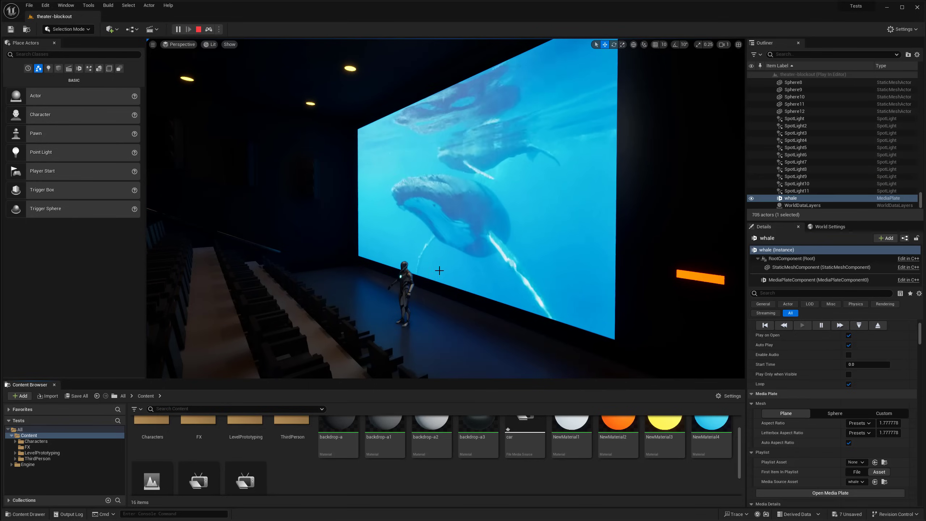
scroll(439, 271, "down", 5)
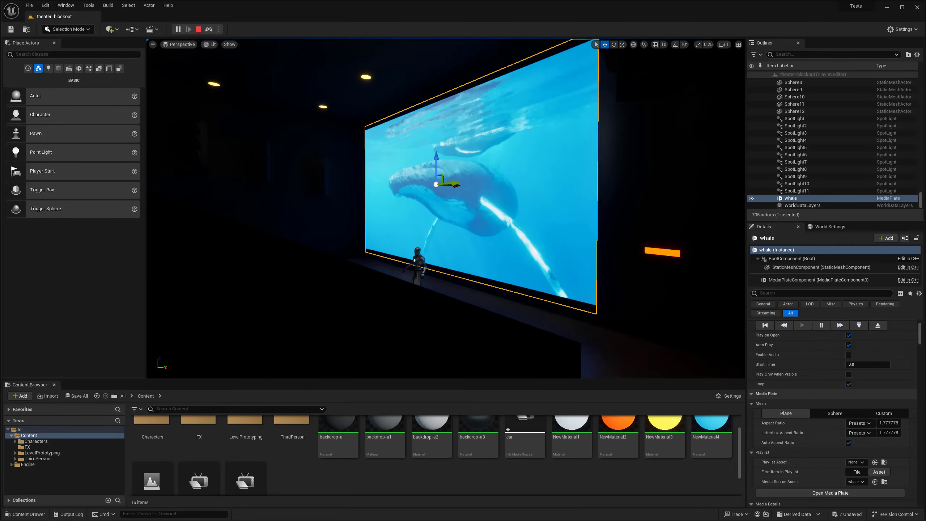
mouse_move(424, 273)
right_mouse_down()
mouse_move(408, 273)
mouse_move(424, 273)
right_mouse_up()
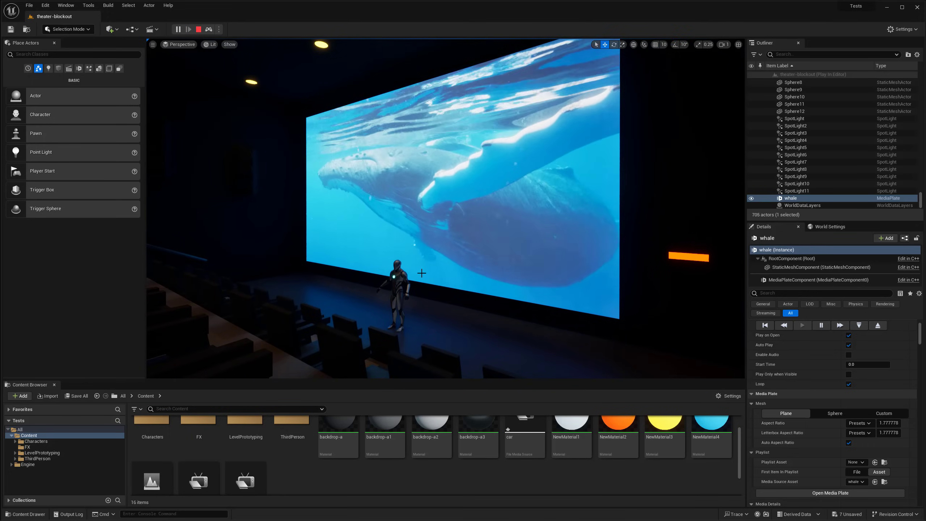
right_click_drag(432, 281, 431, 283)
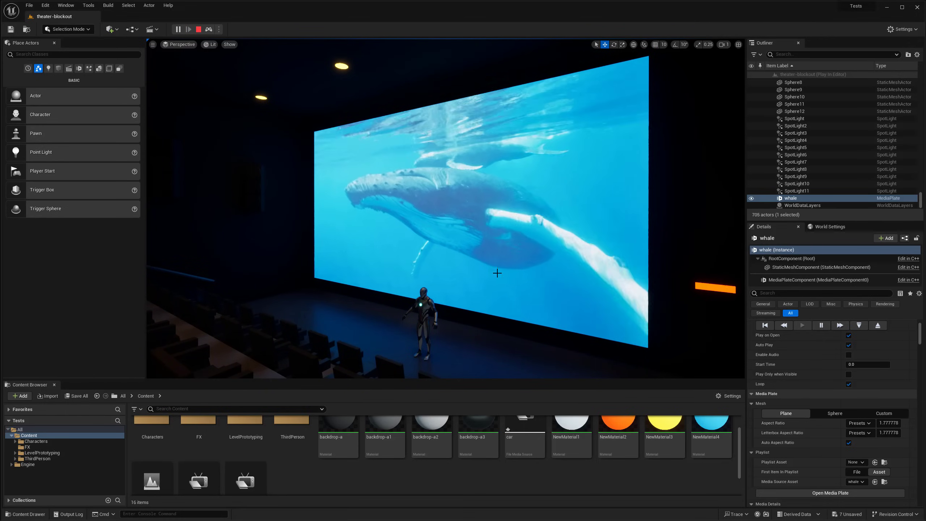
right_click_drag(463, 289, 462, 289)
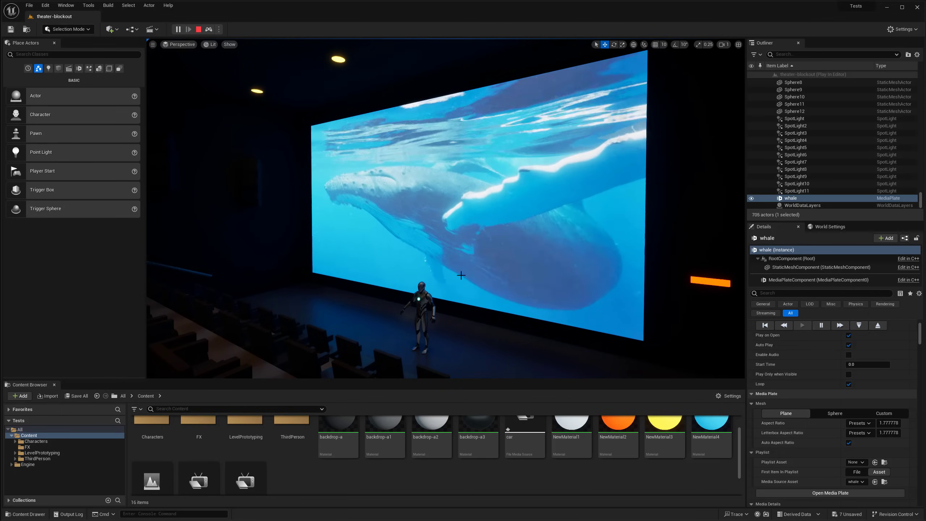
key("s")
right_click_drag(444, 278, 451, 284)
key("w")
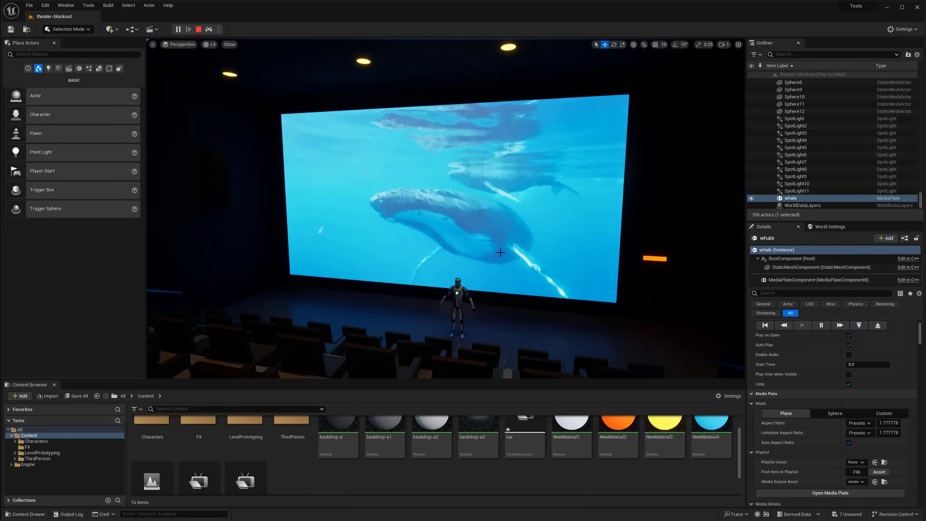